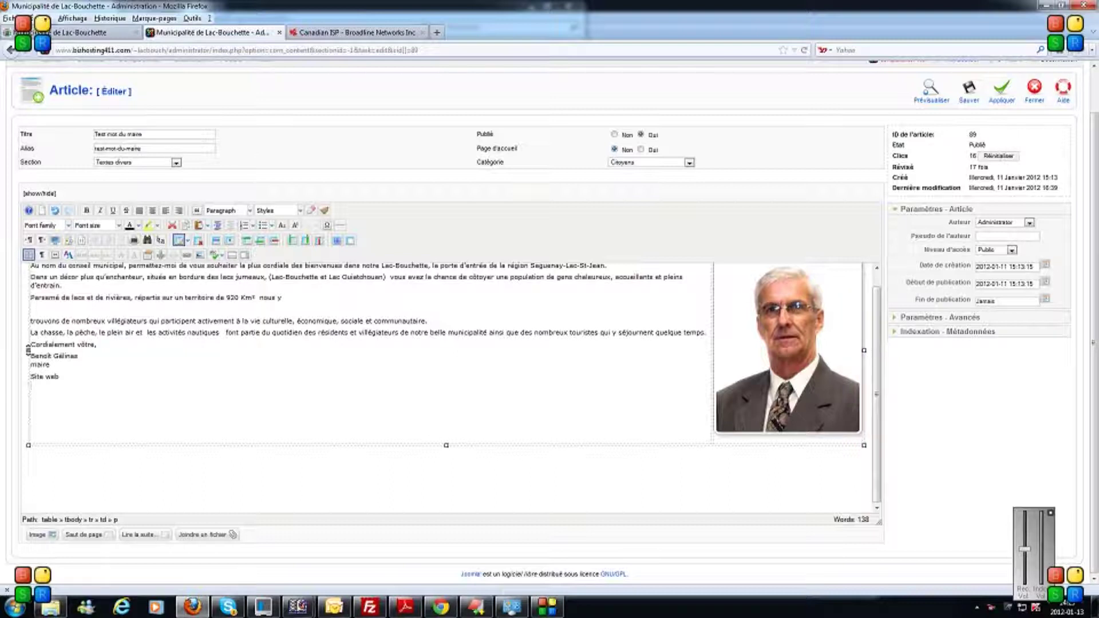
Add a blank line under the mayor's image table and bring up the Insert Table dialog.
click(75, 463)
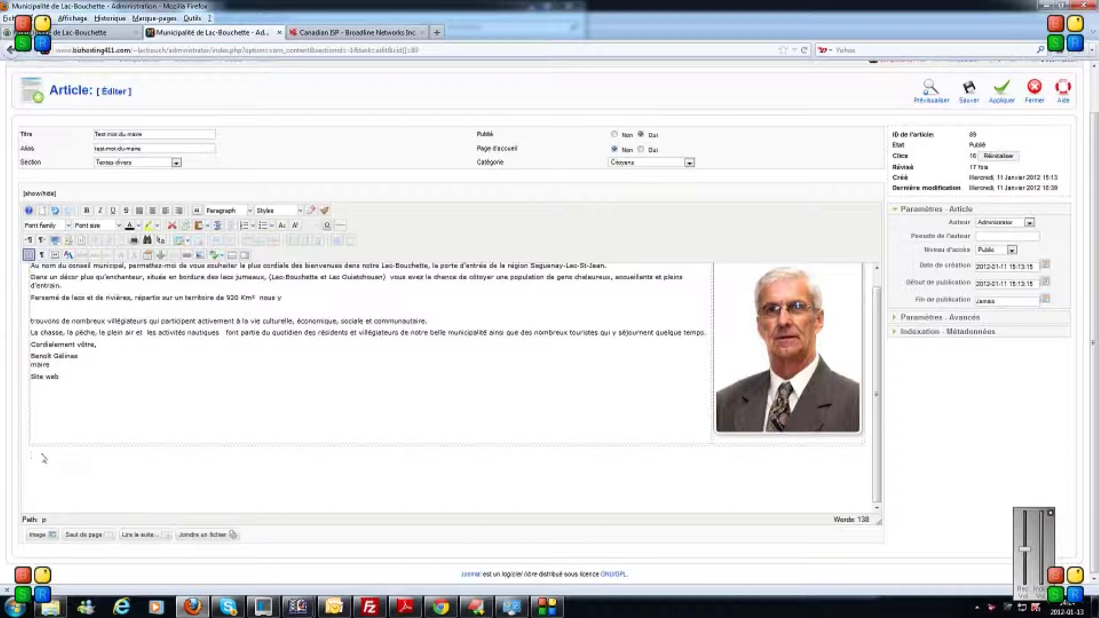
key(Return)
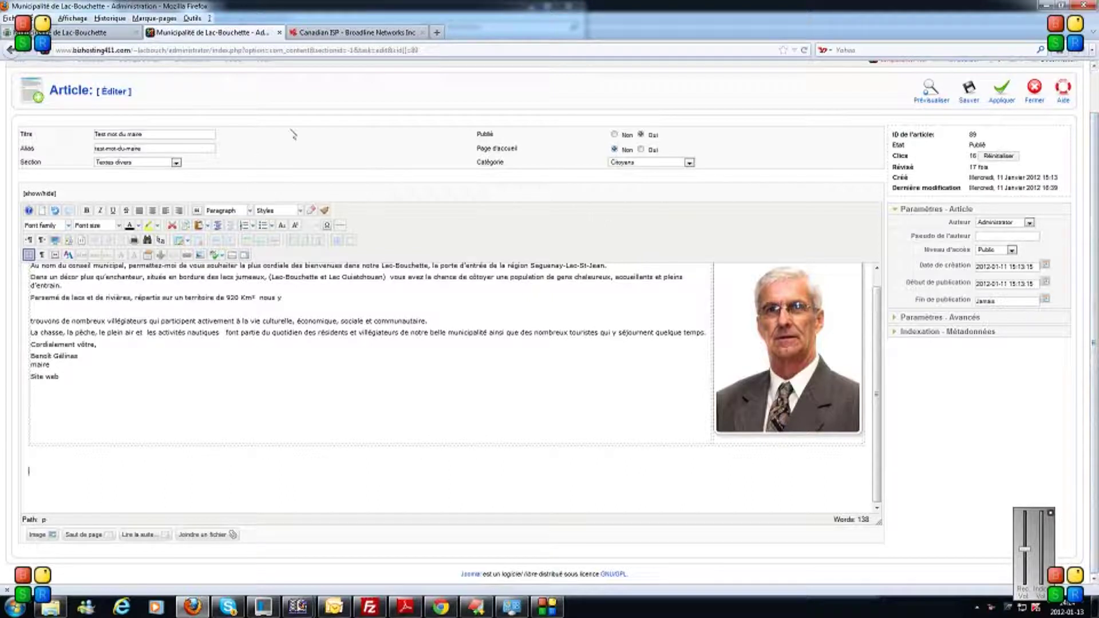
click(181, 241)
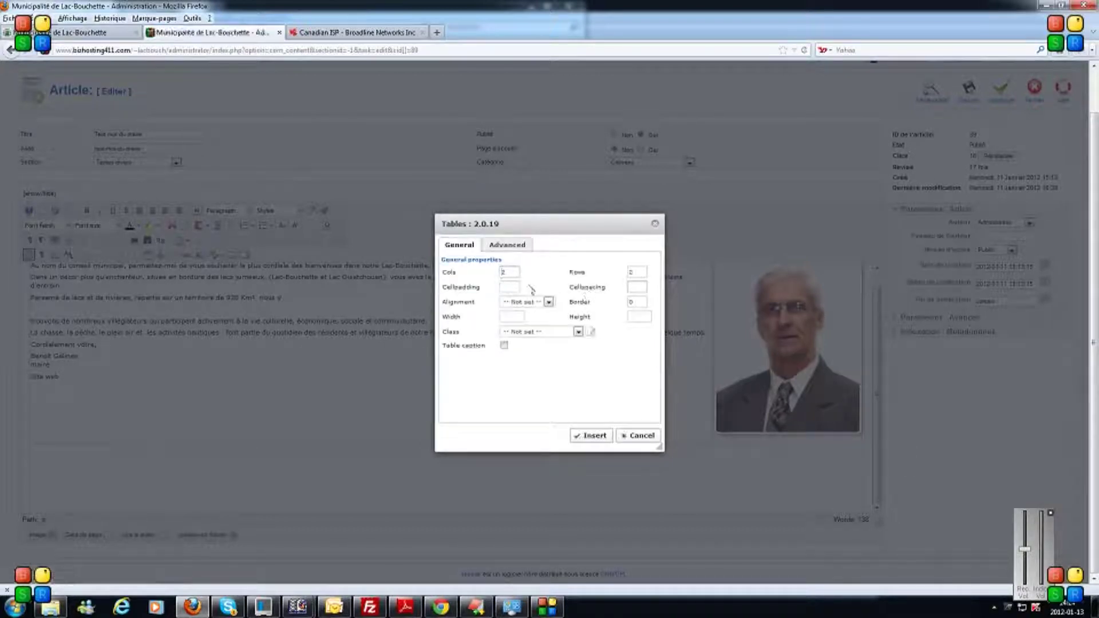
Insert a one-row, 100%-wide table below the image table and place the caret in it.
click(630, 272)
key(BackSpace)
text(1)
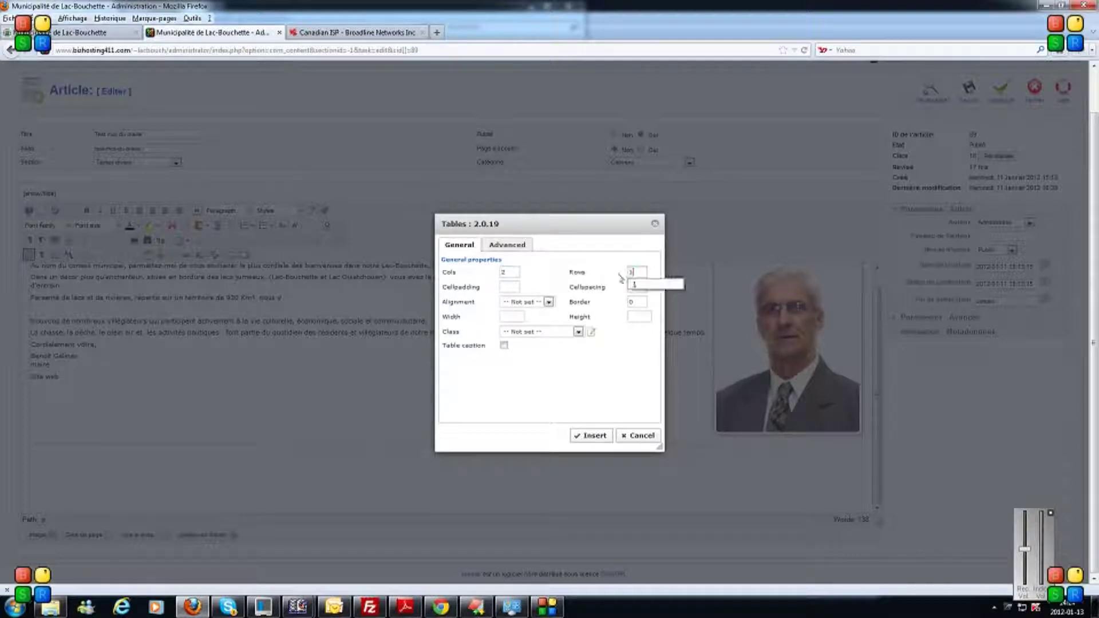
click(504, 317)
text(100)
click(527, 327)
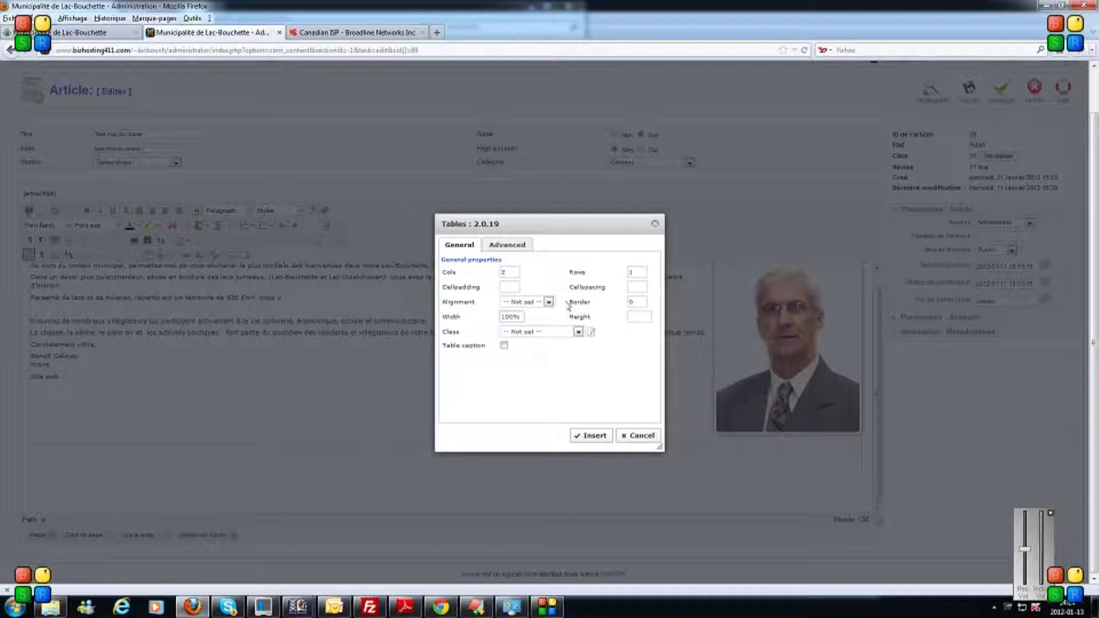
click(593, 436)
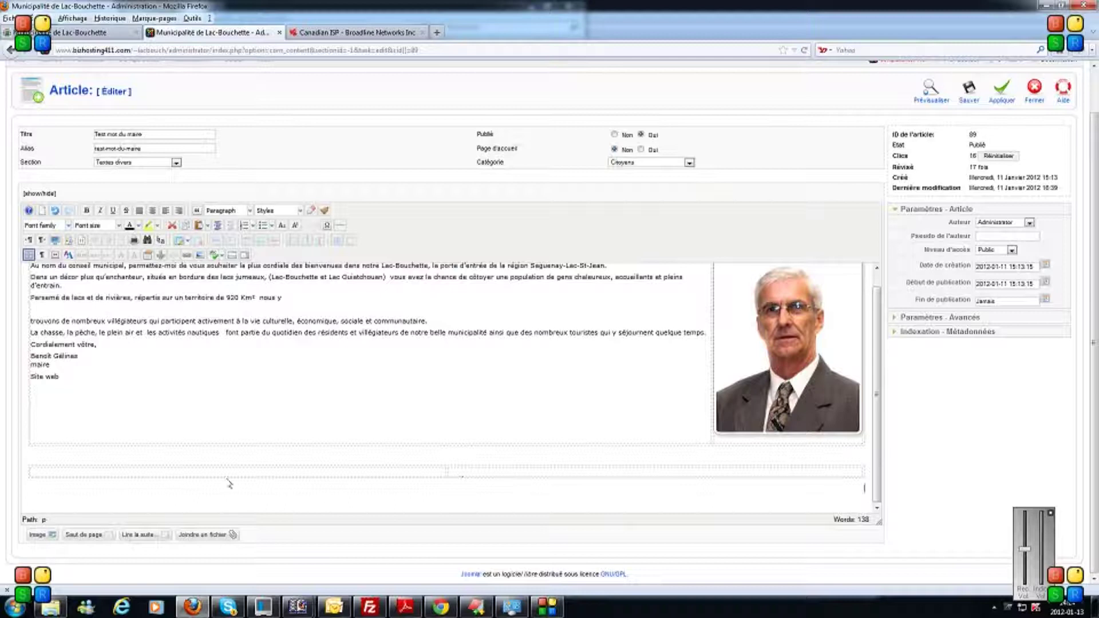
click(861, 472)
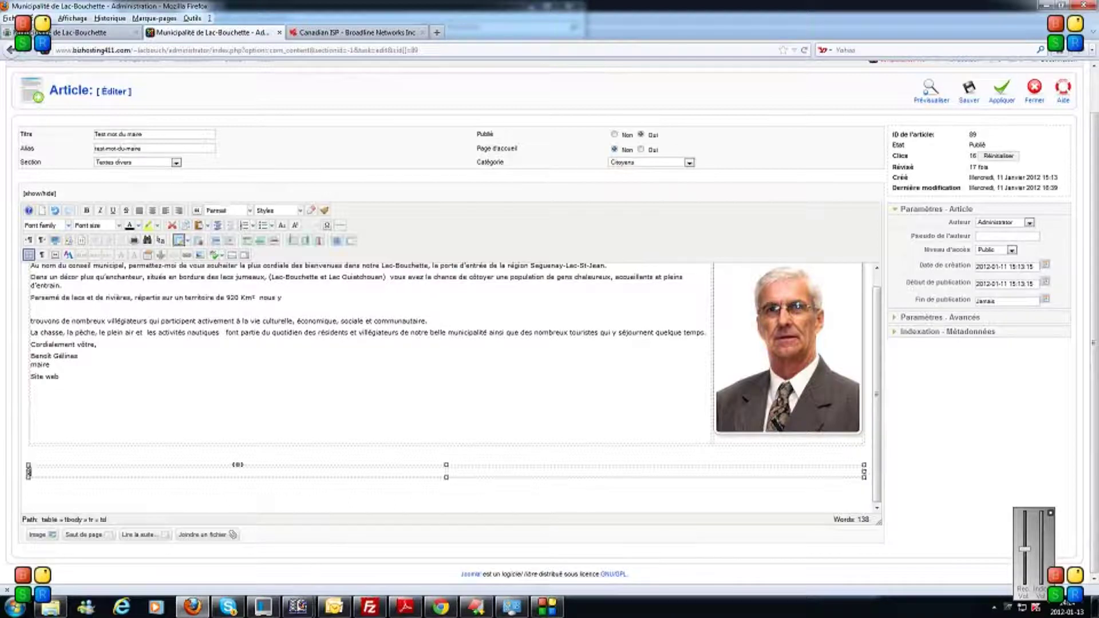
click(200, 255)
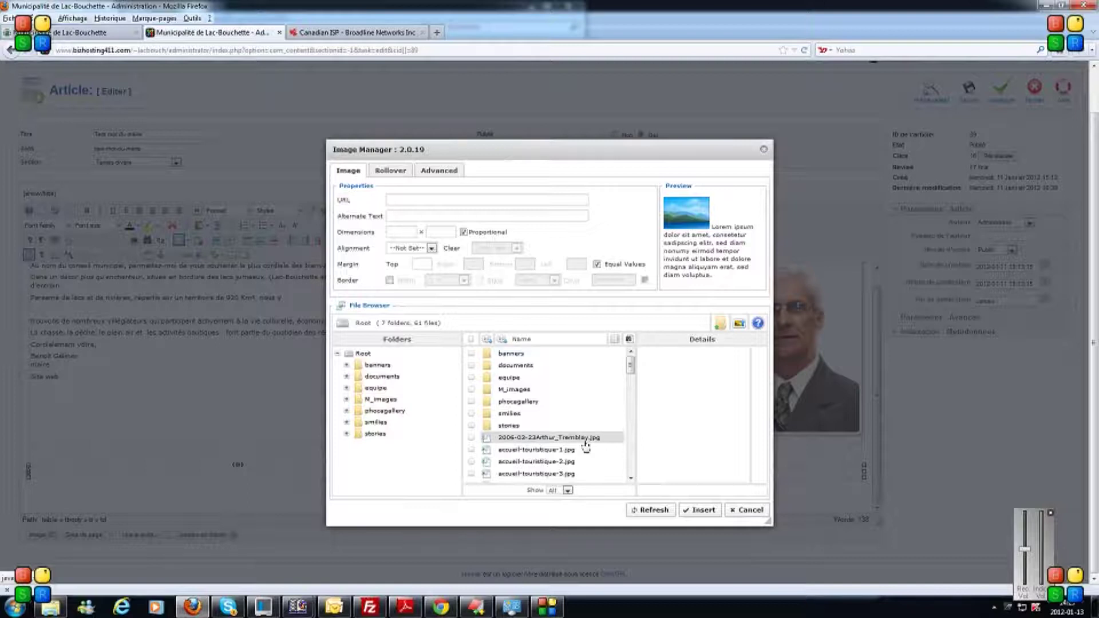
Insert accueil-touristique-1.jpg with the img-dec class into the new table's first cell.
click(576, 450)
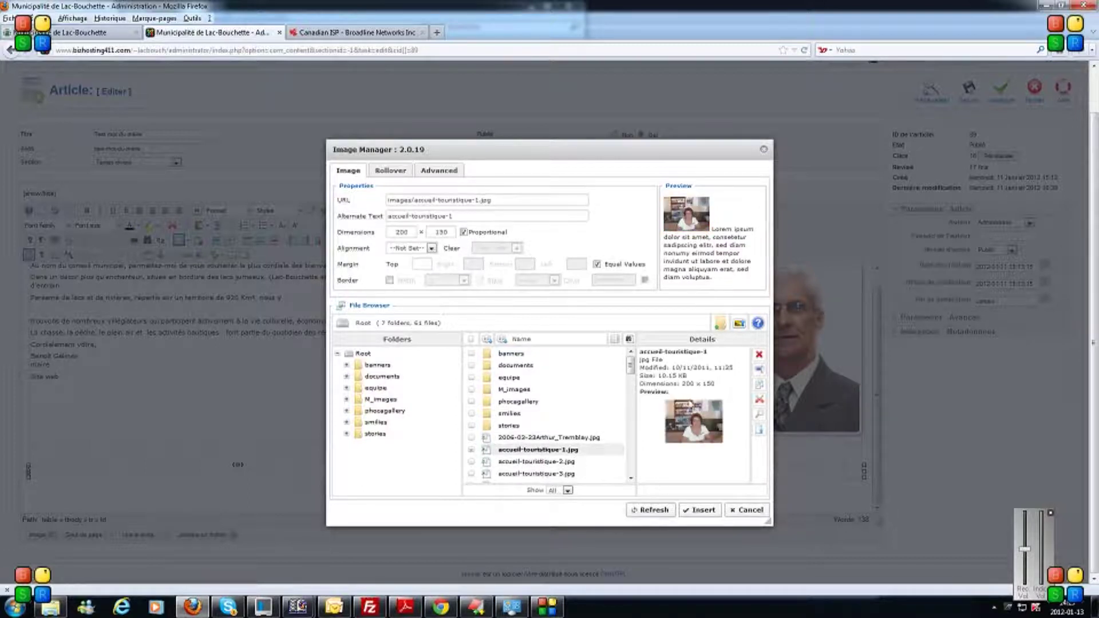
click(436, 172)
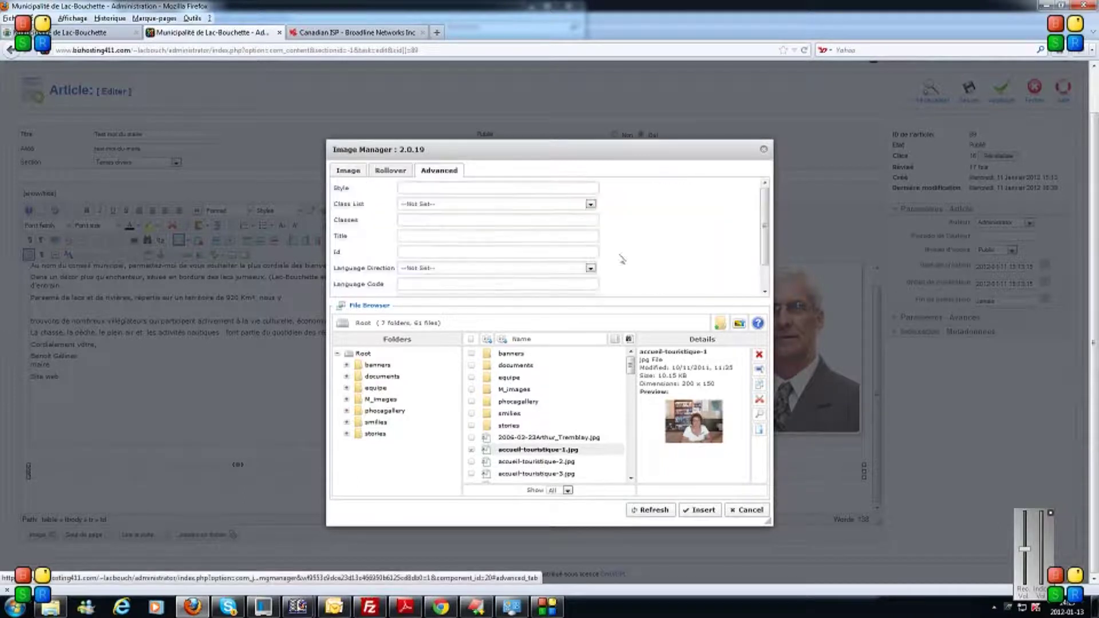
click(591, 204)
drag(592, 225, 592, 401)
click(579, 409)
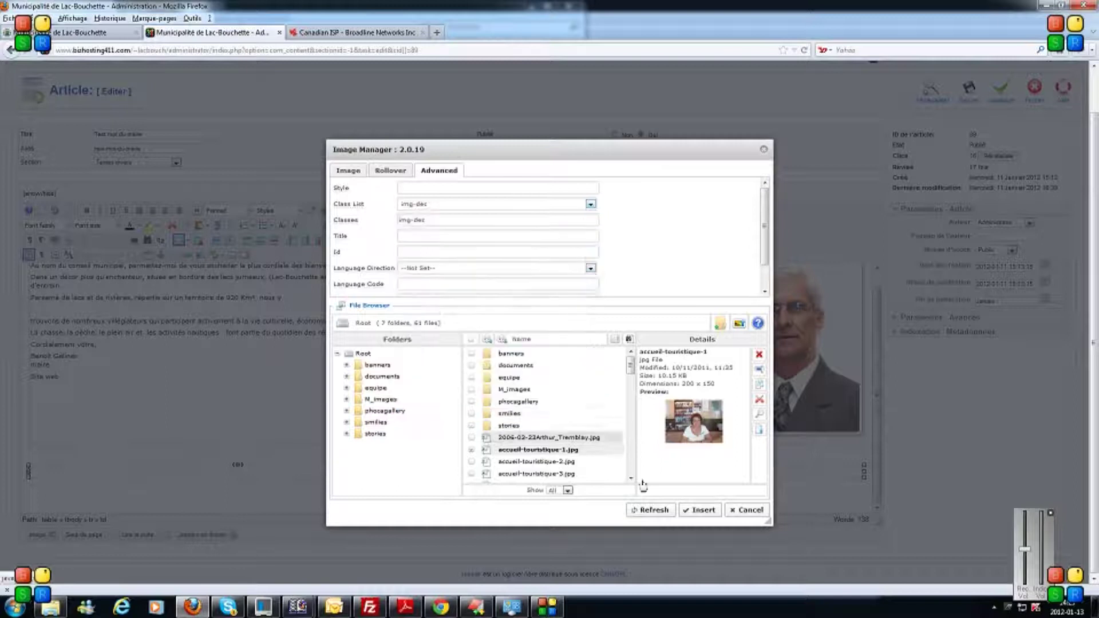
click(700, 510)
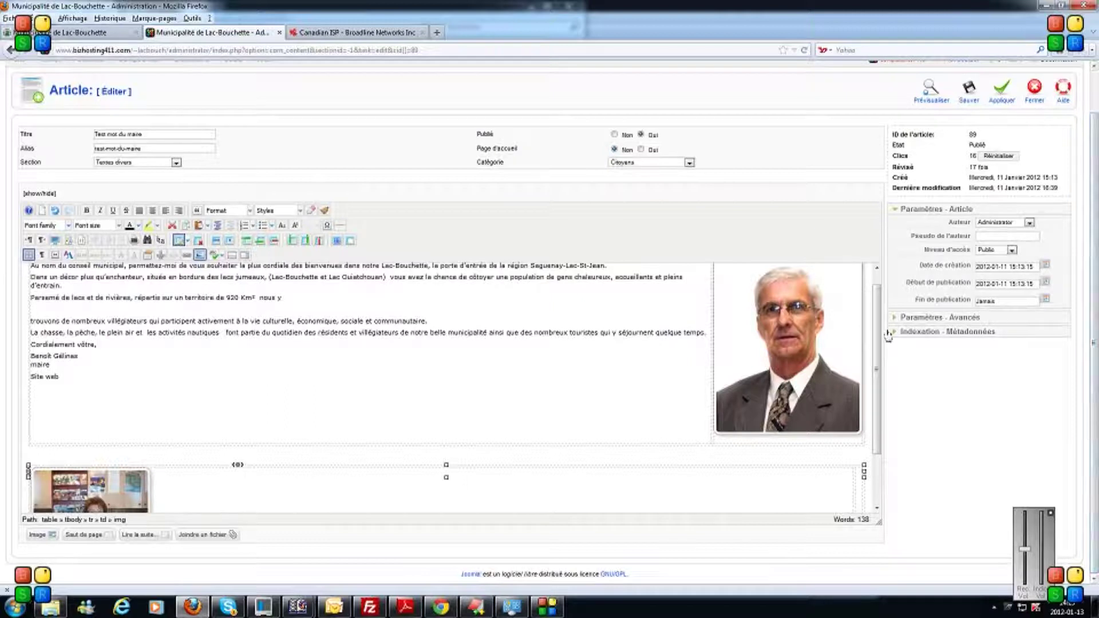
Move the caret to the table's right-hand cell and bring up the Image Manager again.
drag(878, 349, 878, 419)
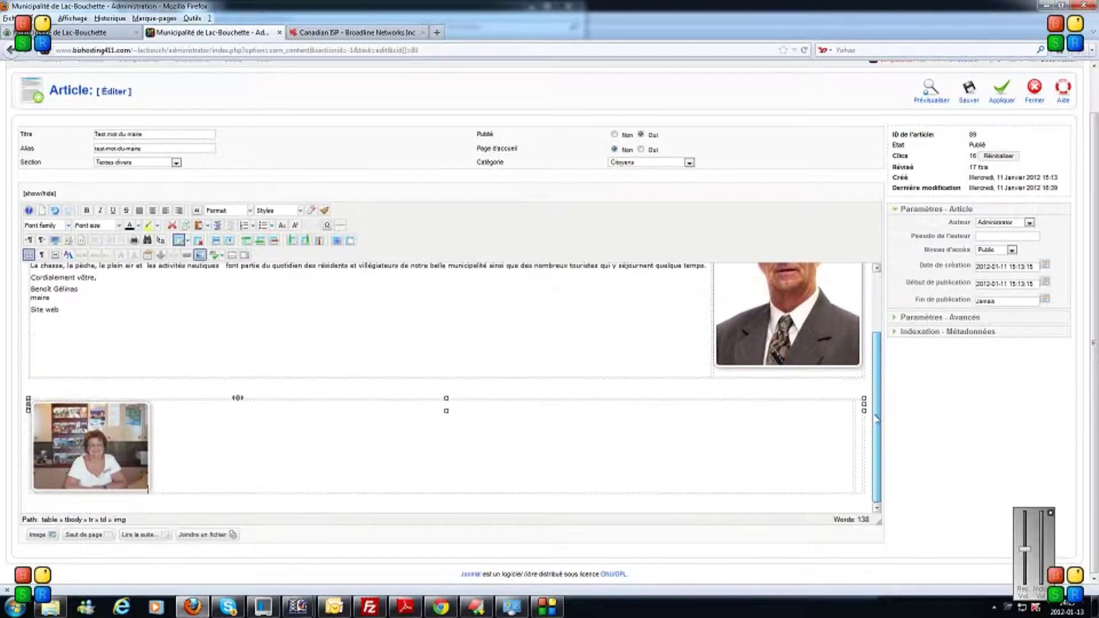
click(853, 445)
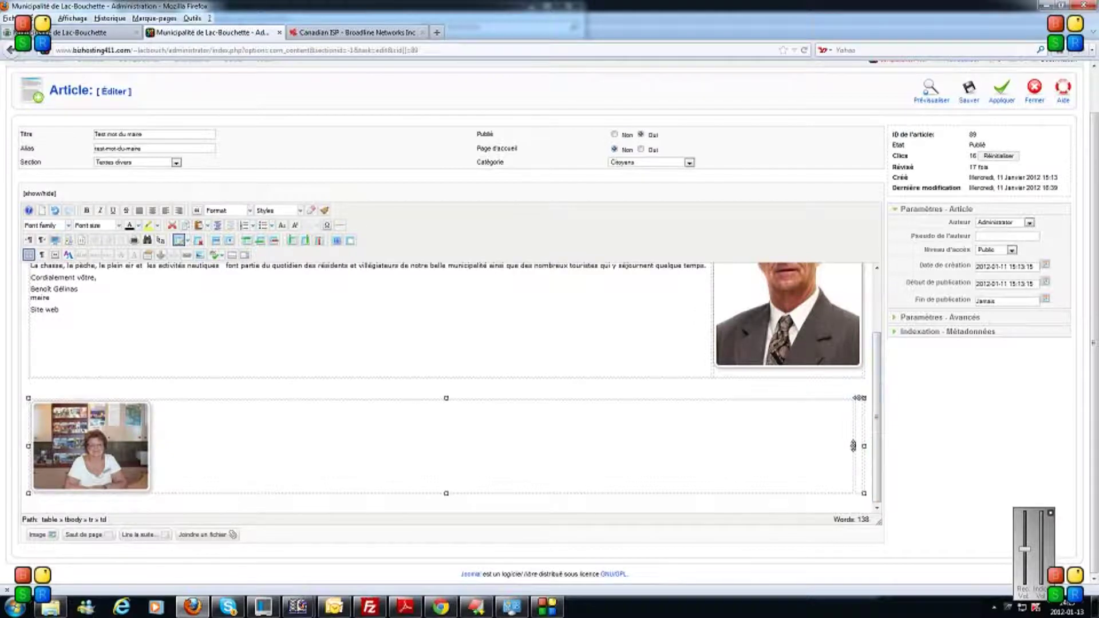
click(200, 255)
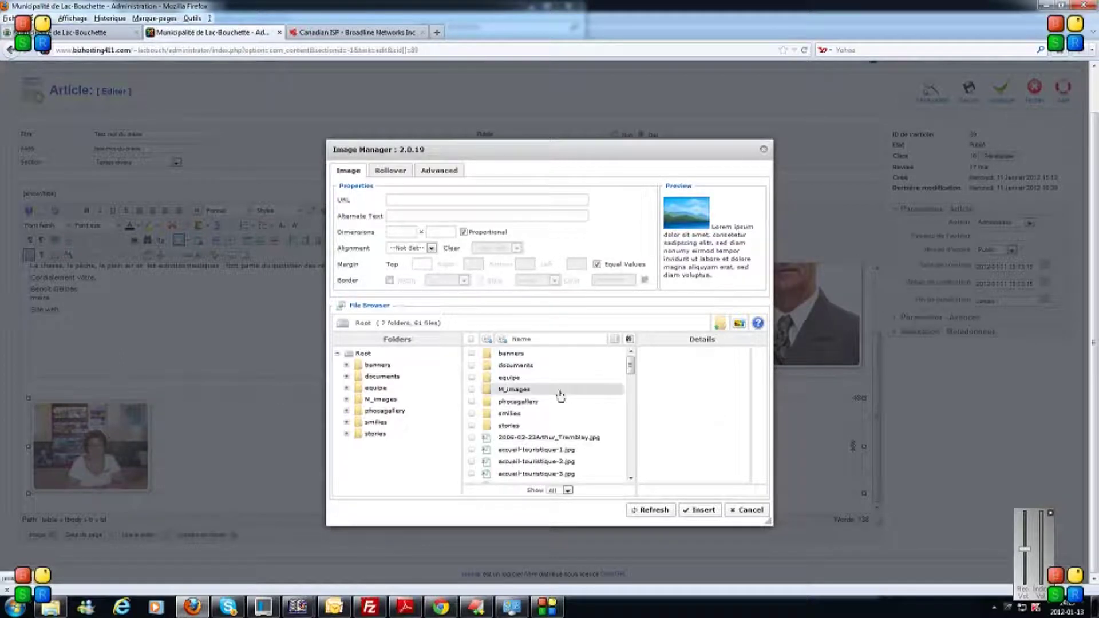
Insert phocagallery/dsc05944.jpg with class img-dec into the second cell and select it.
double_click(511, 402)
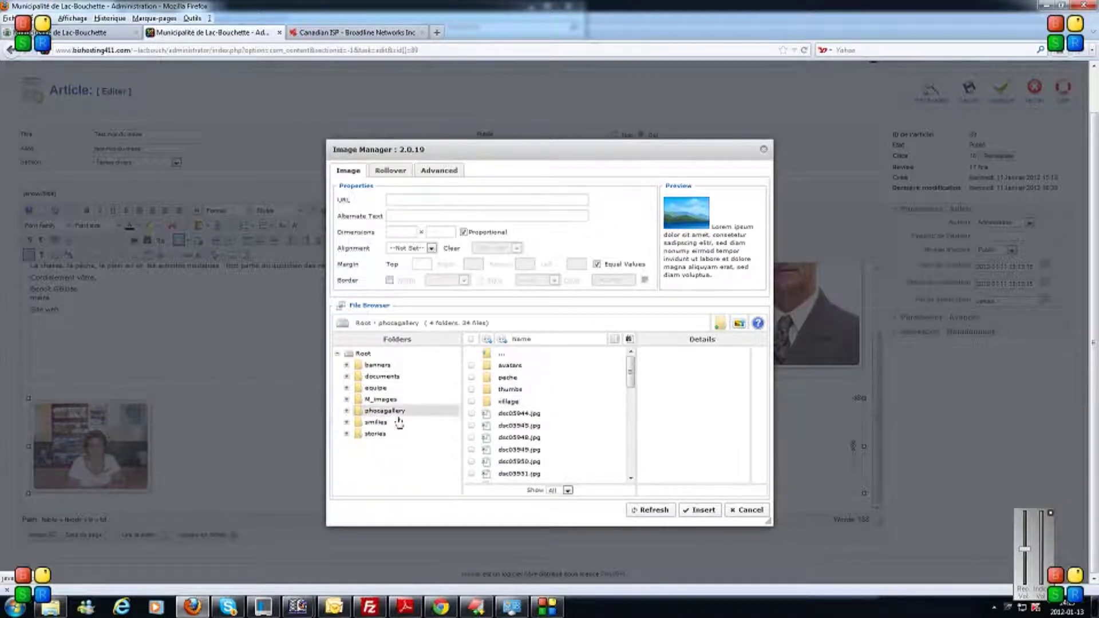
click(515, 413)
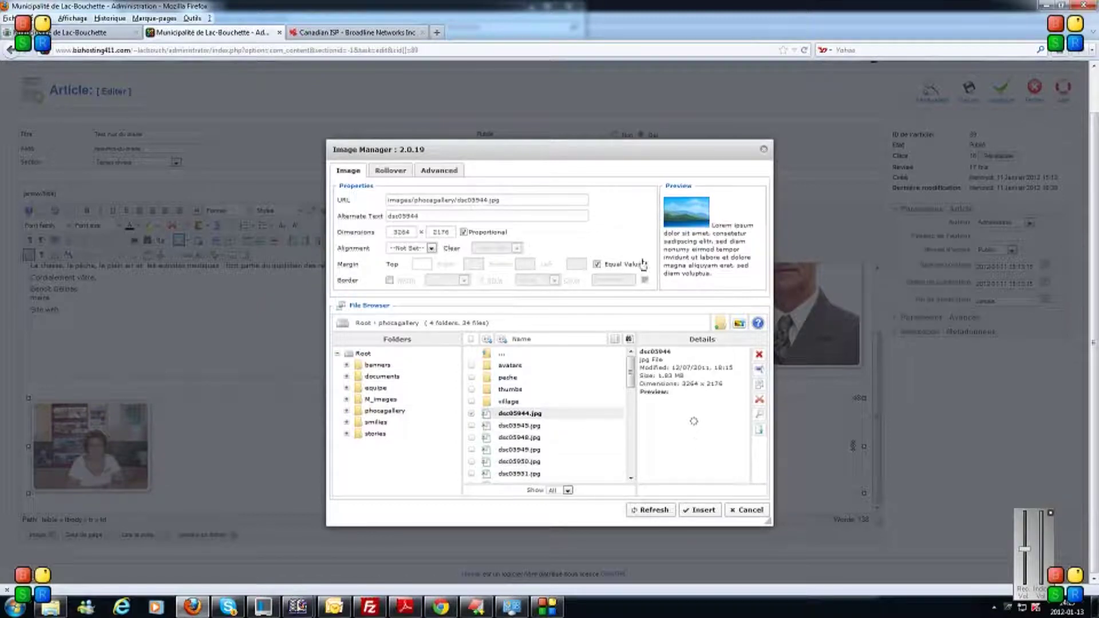
click(445, 172)
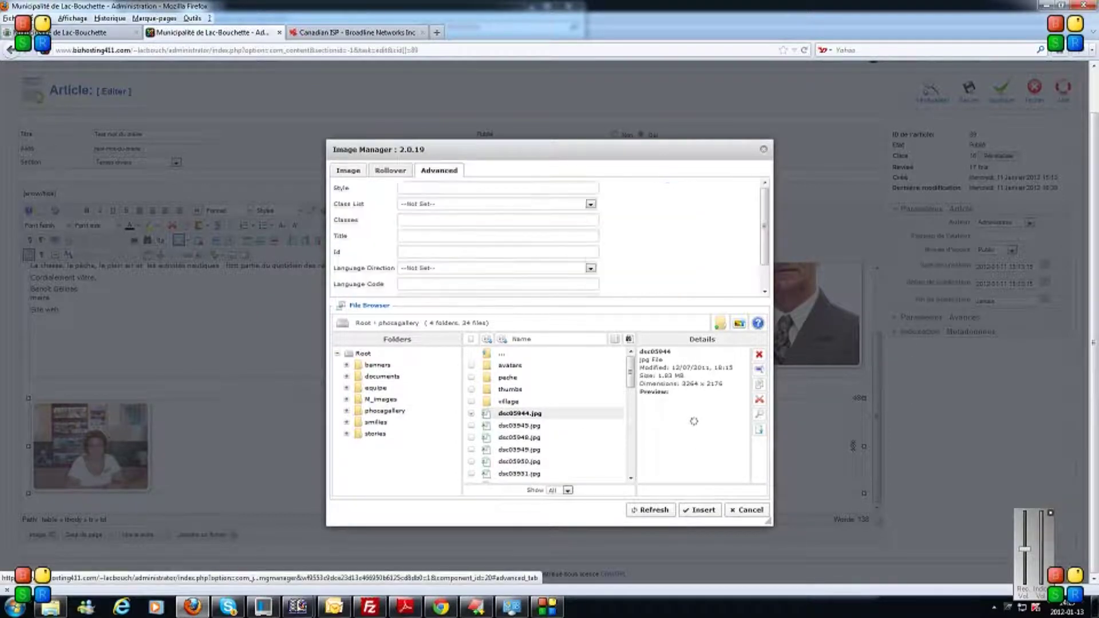
click(590, 204)
scroll(569, 401, down, 5)
click(570, 411)
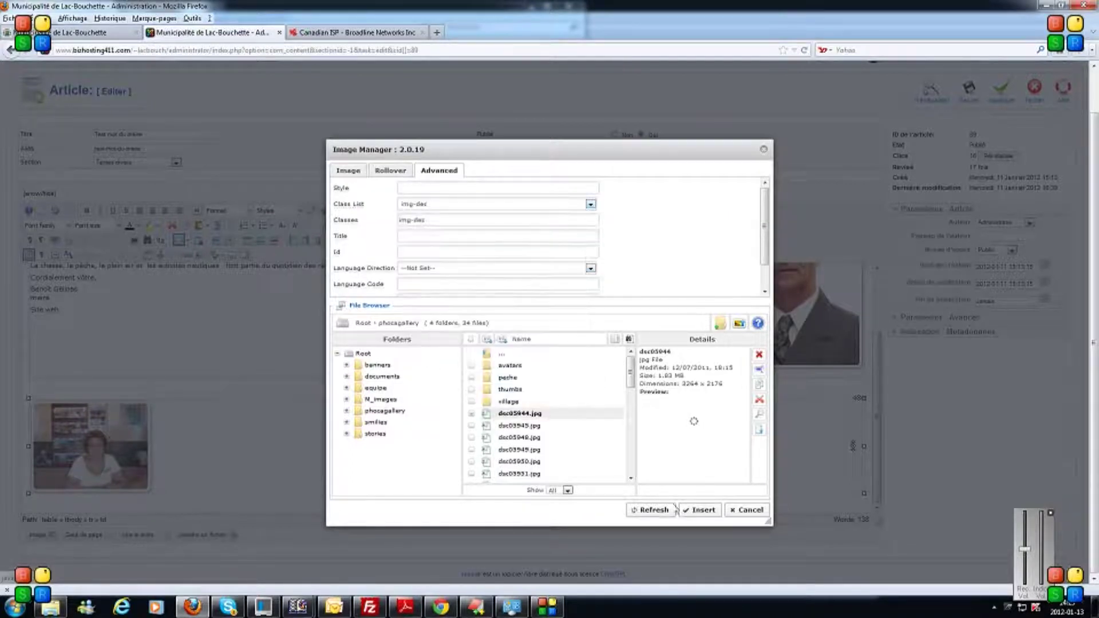
click(701, 511)
click(698, 469)
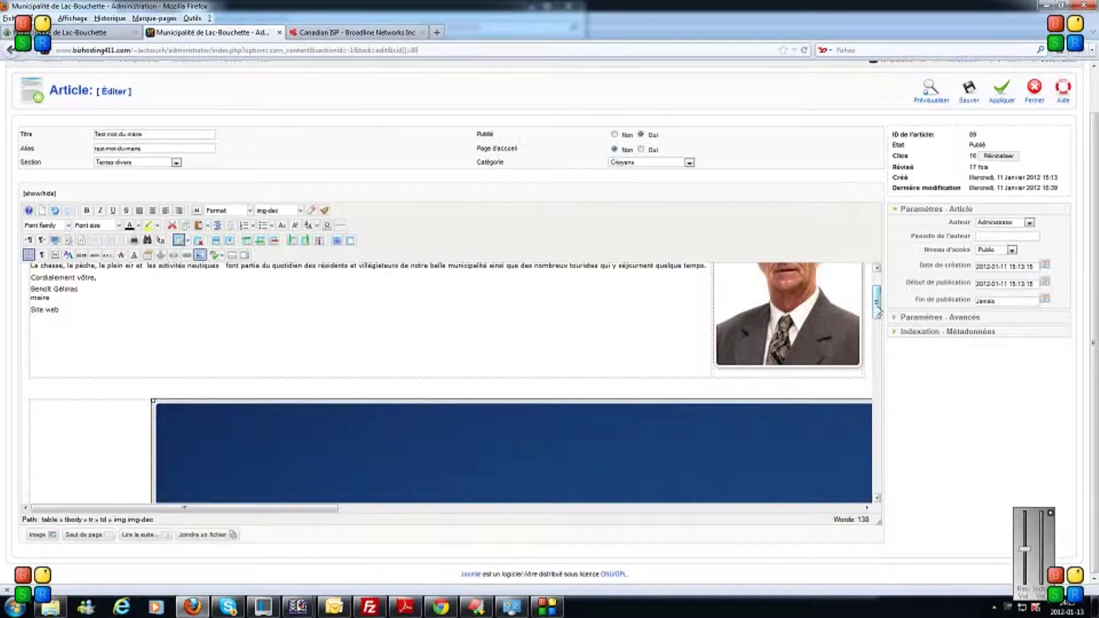
scroll(638, 406, down, 3)
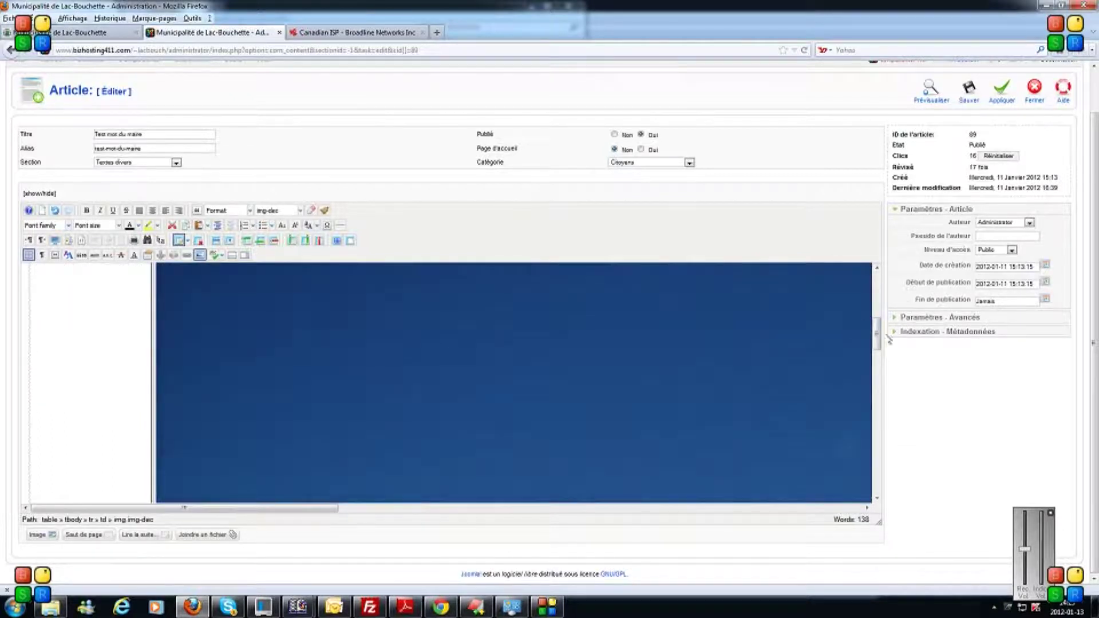
Select the church photo dsc05944.jpg and shrink it by dragging its corner handle.
drag(879, 341, 880, 327)
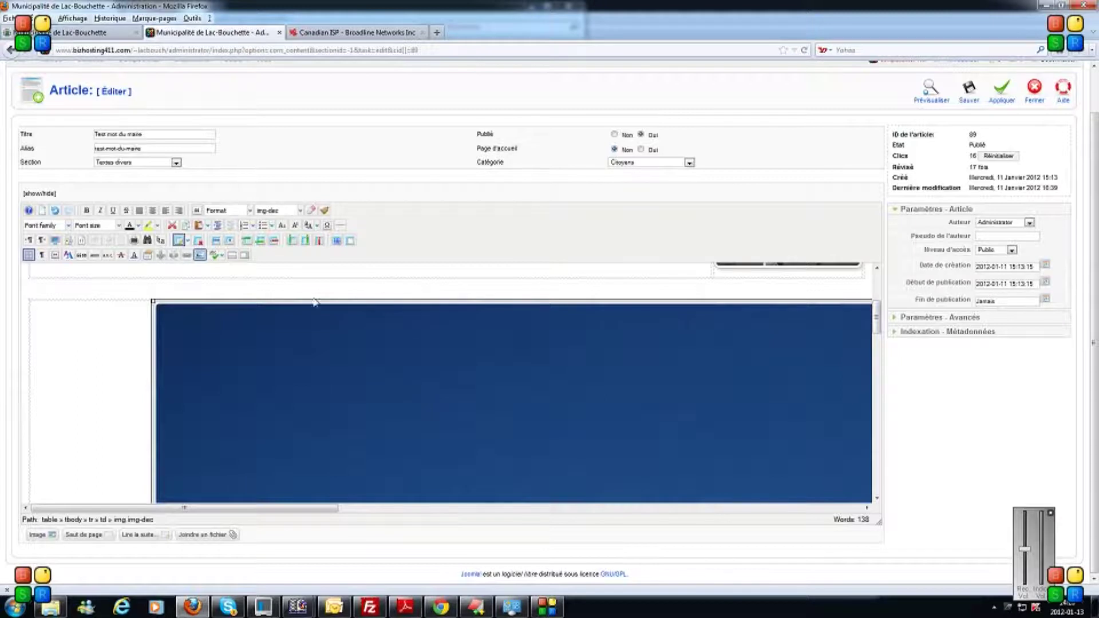
click(131, 287)
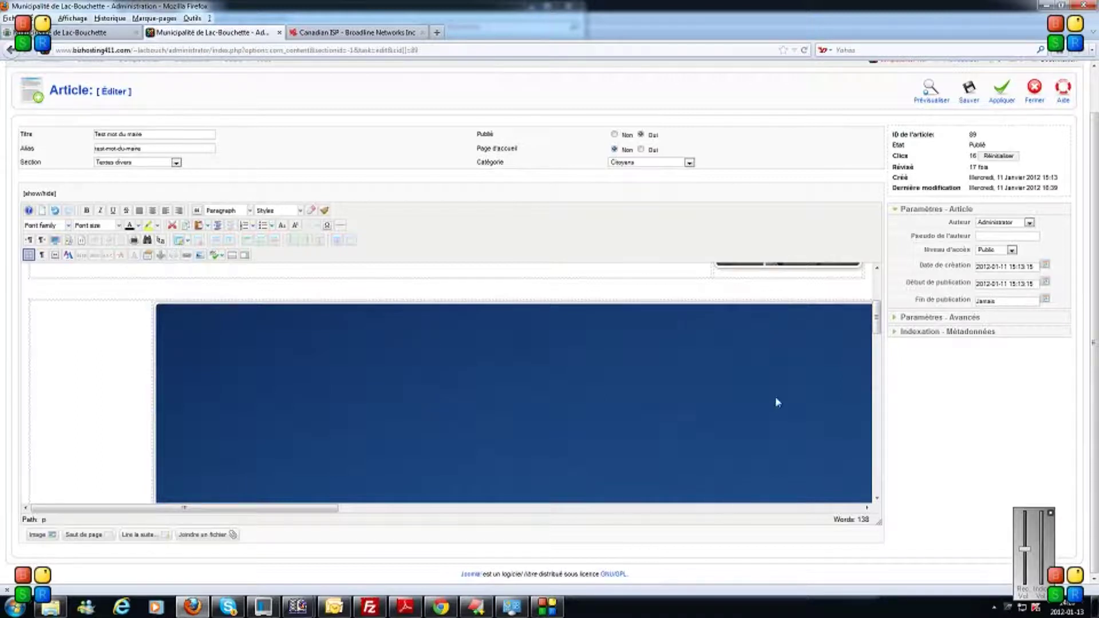
click(612, 390)
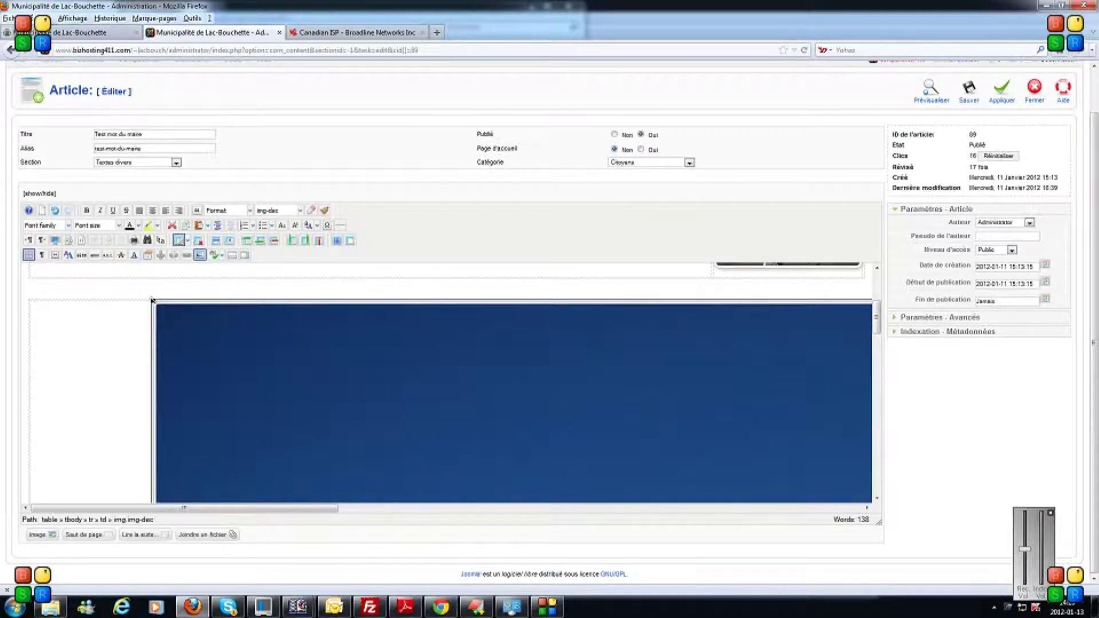
drag(152, 300, 465, 488)
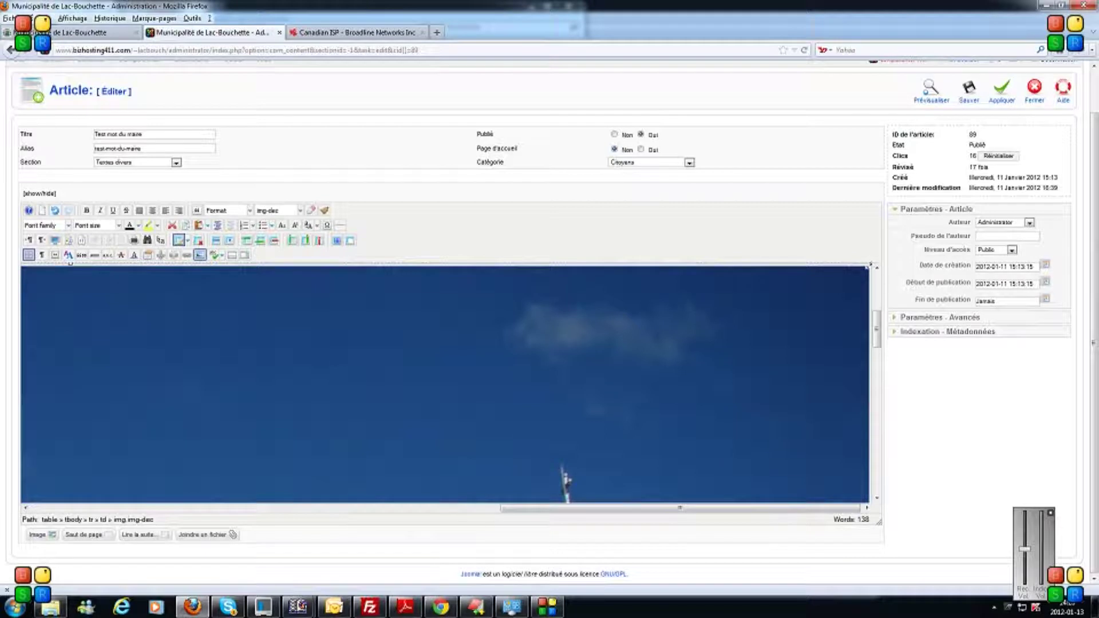
drag(858, 271, 424, 465)
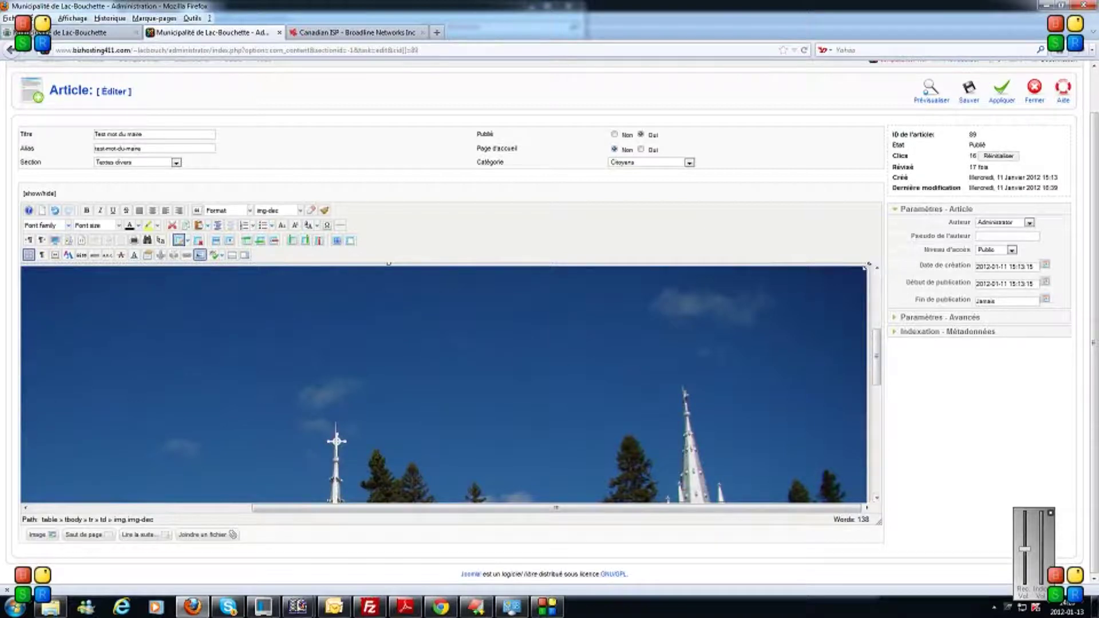
drag(866, 267, 477, 463)
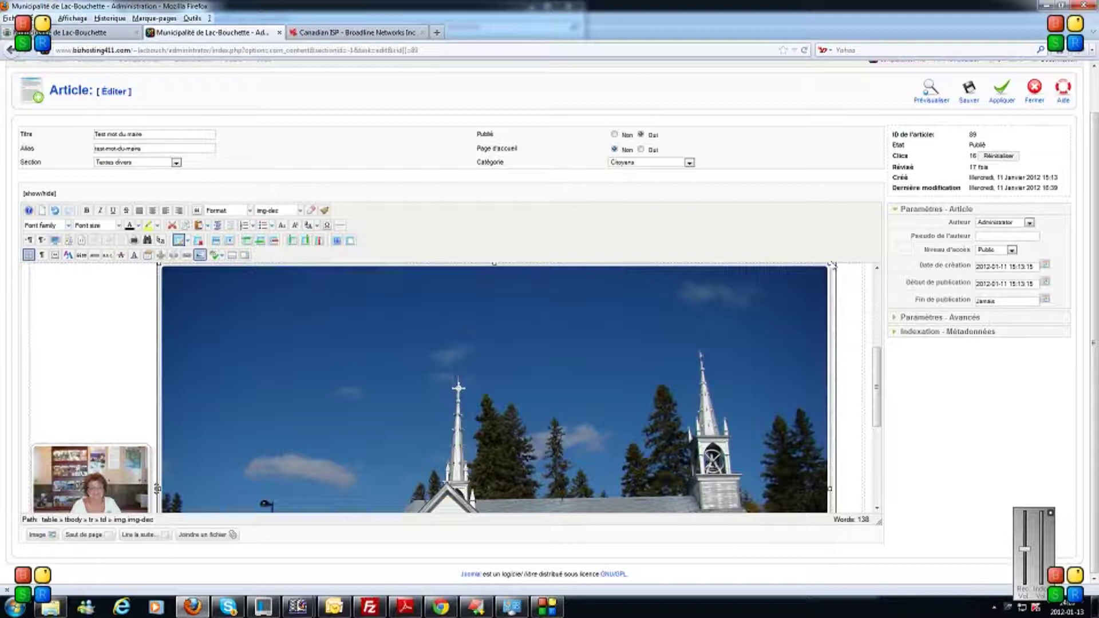
drag(830, 265, 572, 492)
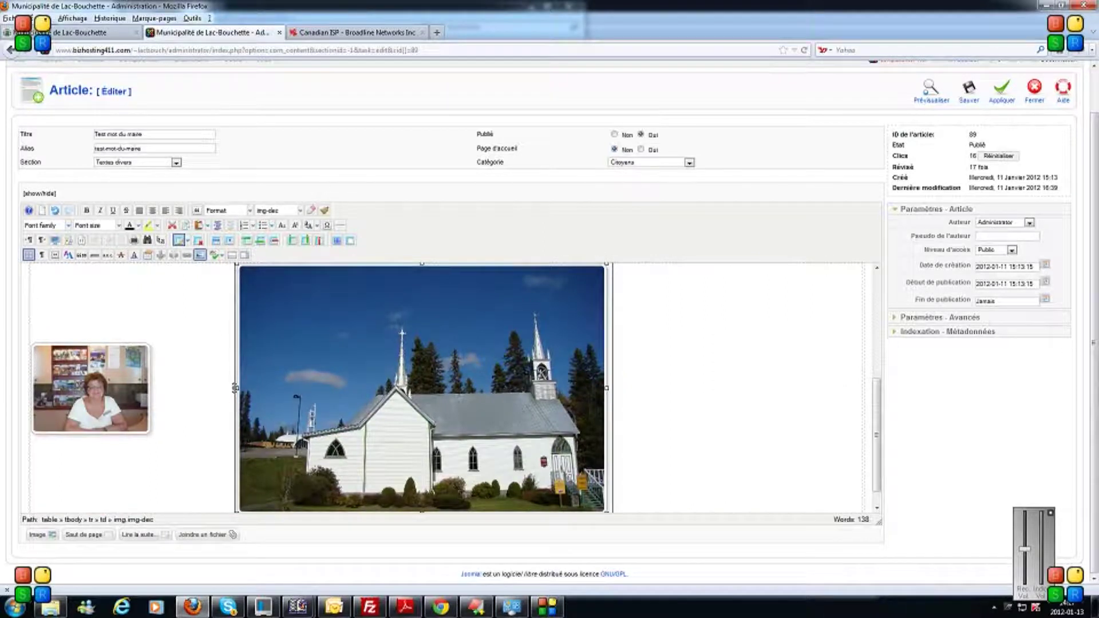
Fine-tune the church photo to about 280 x 185 and apply the article changes.
drag(607, 265, 399, 404)
drag(403, 522, 401, 523)
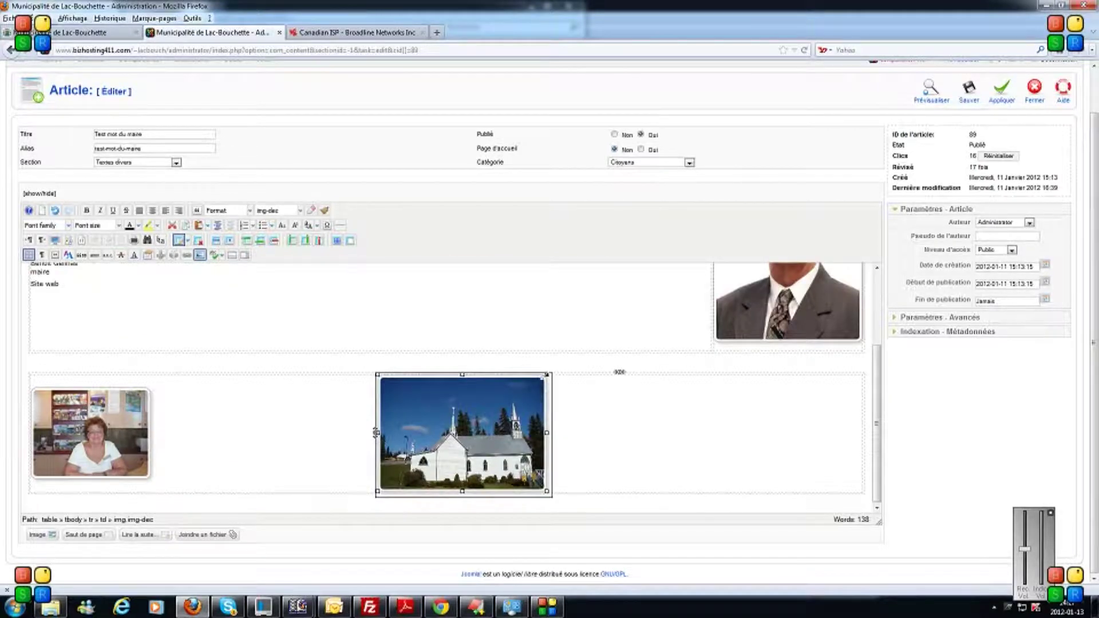
drag(528, 400, 514, 437)
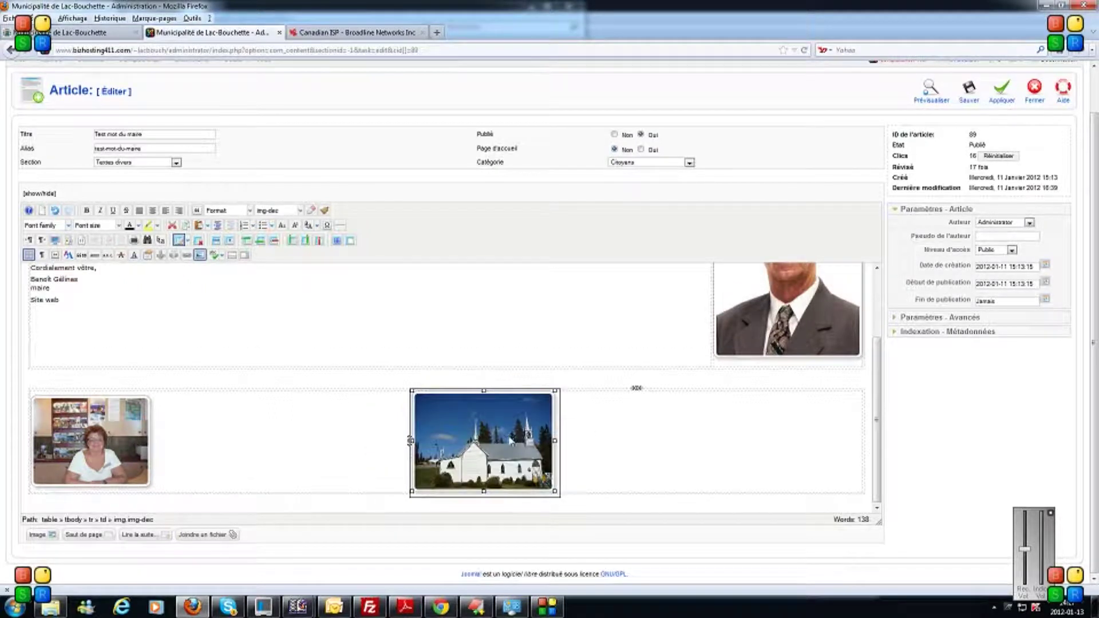
click(824, 380)
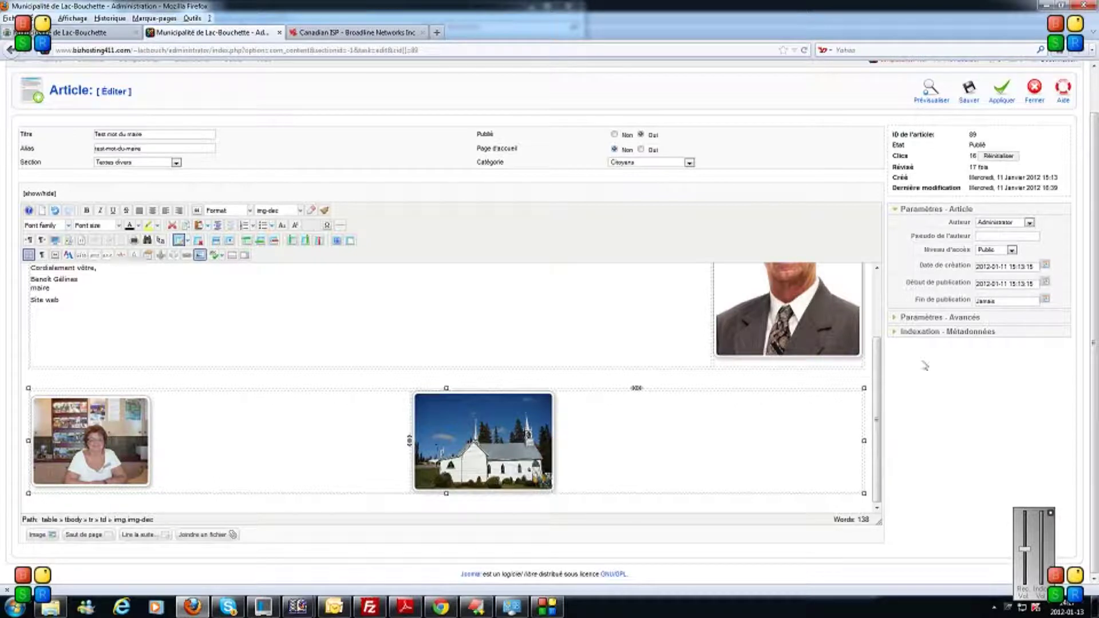
click(1001, 90)
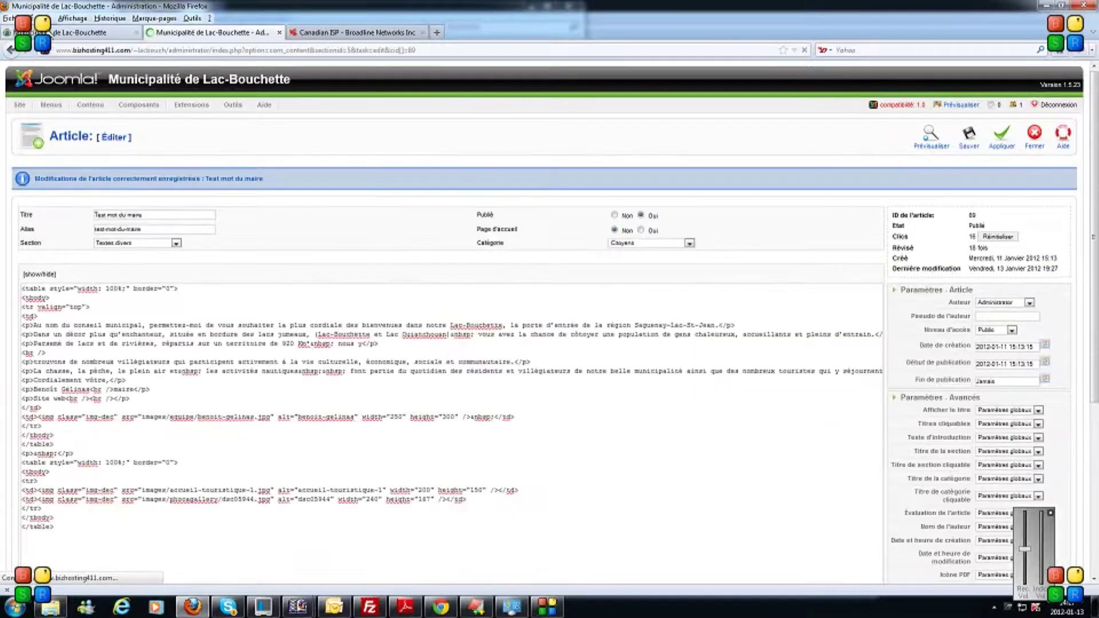
click(85, 33)
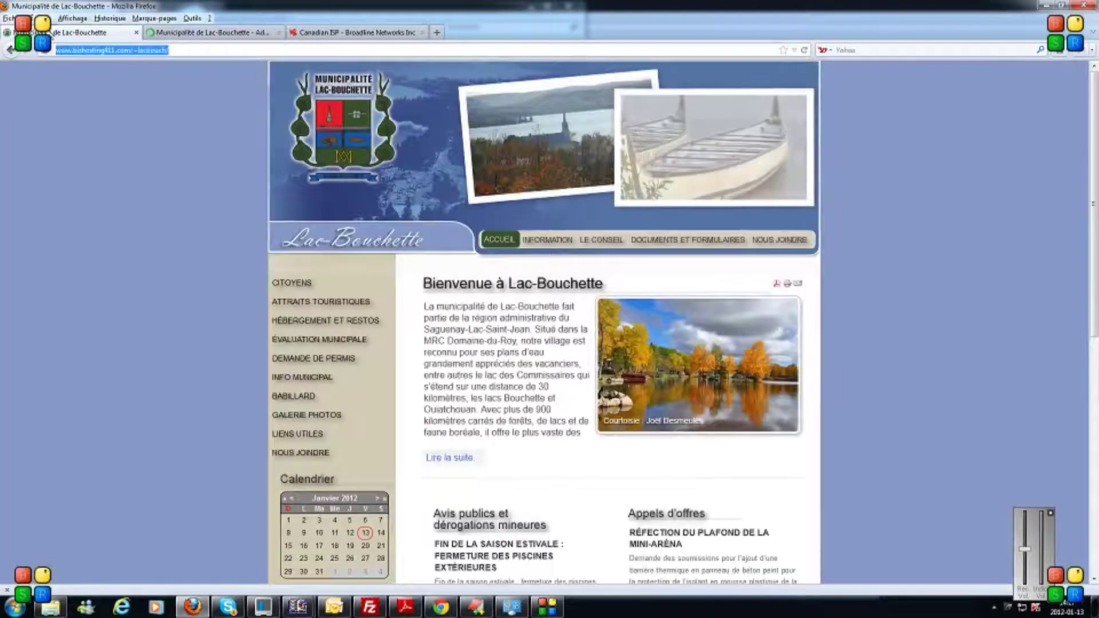
mouse_move(604, 243)
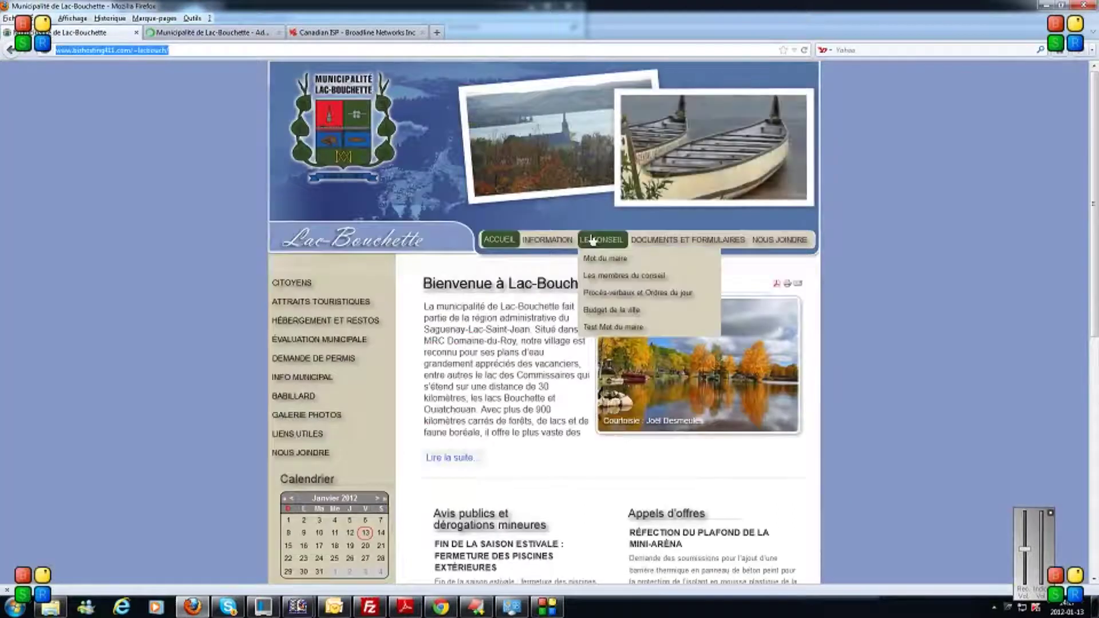
click(613, 327)
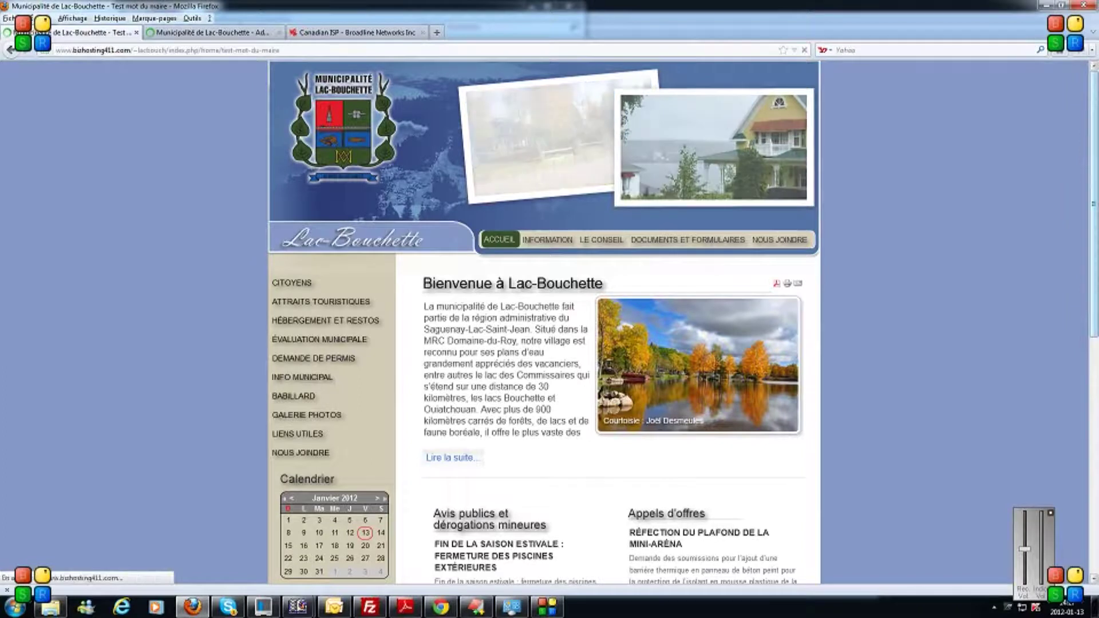
scroll(544, 320, down, 3)
scroll(544, 321, down, 5)
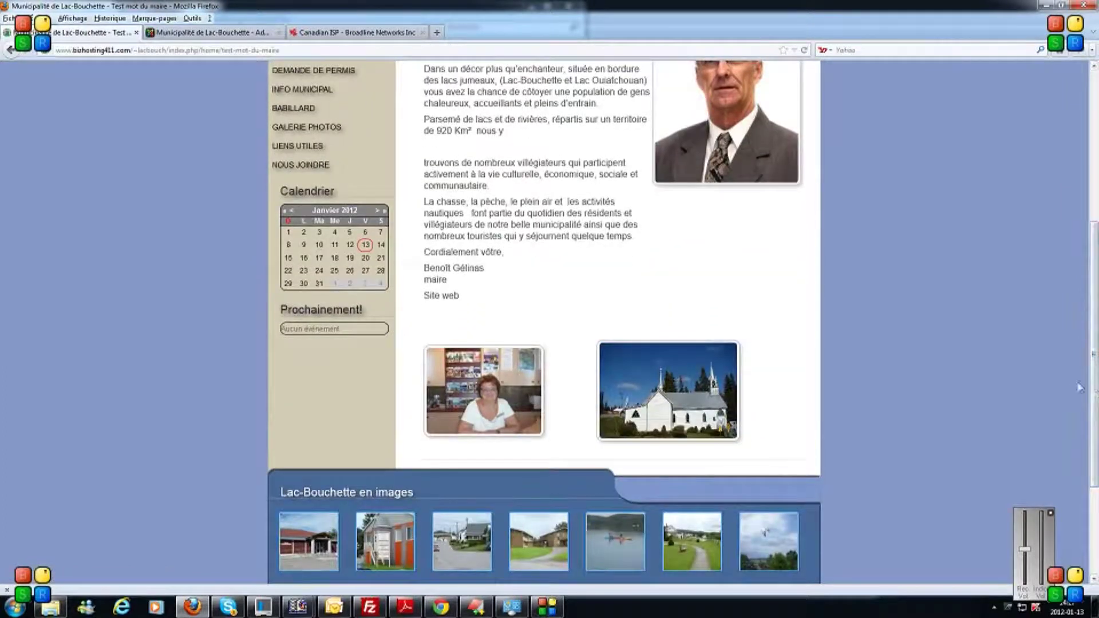
key(ctrl+Tab)
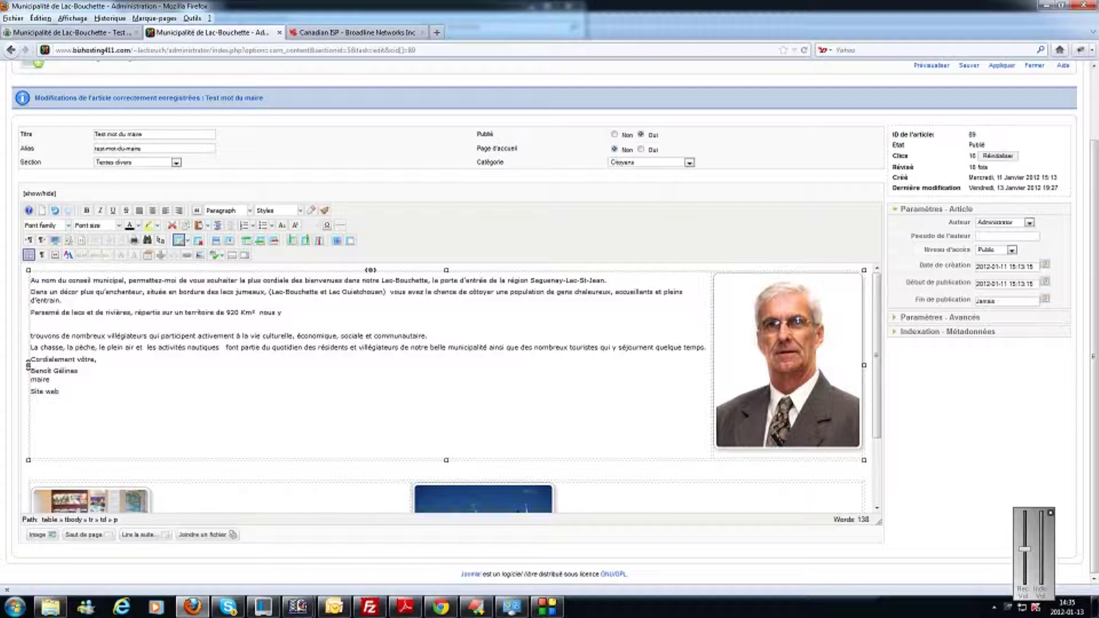
Select 'Site web' at the end of the signature and open the link dialog for it.
key(shift+Left)
key(shift+Left)
key(shift+Left)
key(shift+Left)
key(shift+Left)
key(shift+Left)
key(shift+Left)
key(shift+Left)
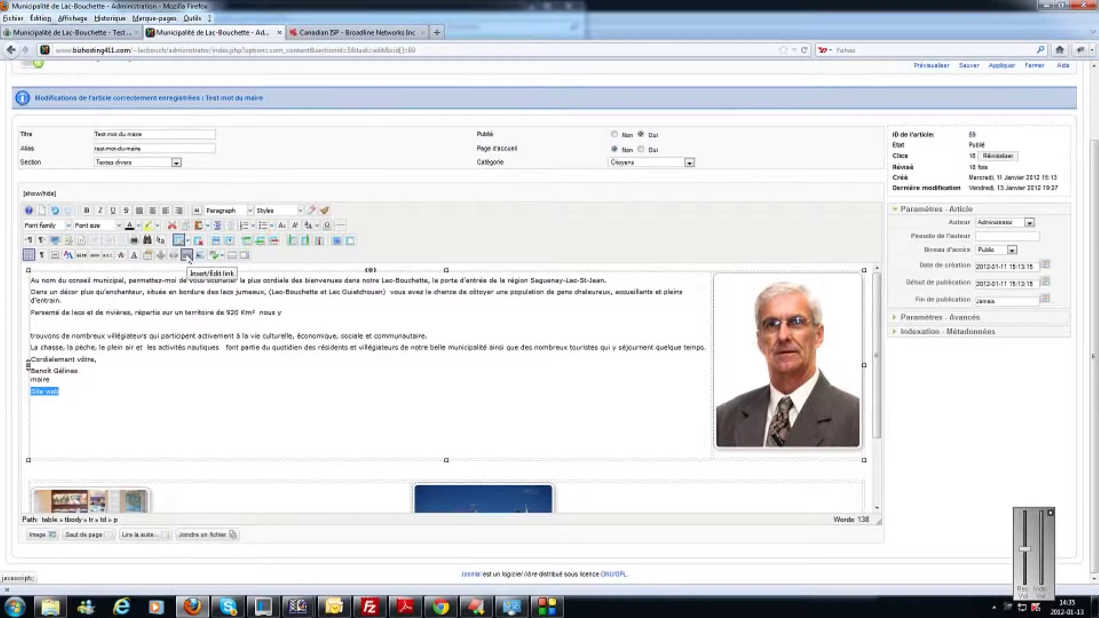
click(187, 255)
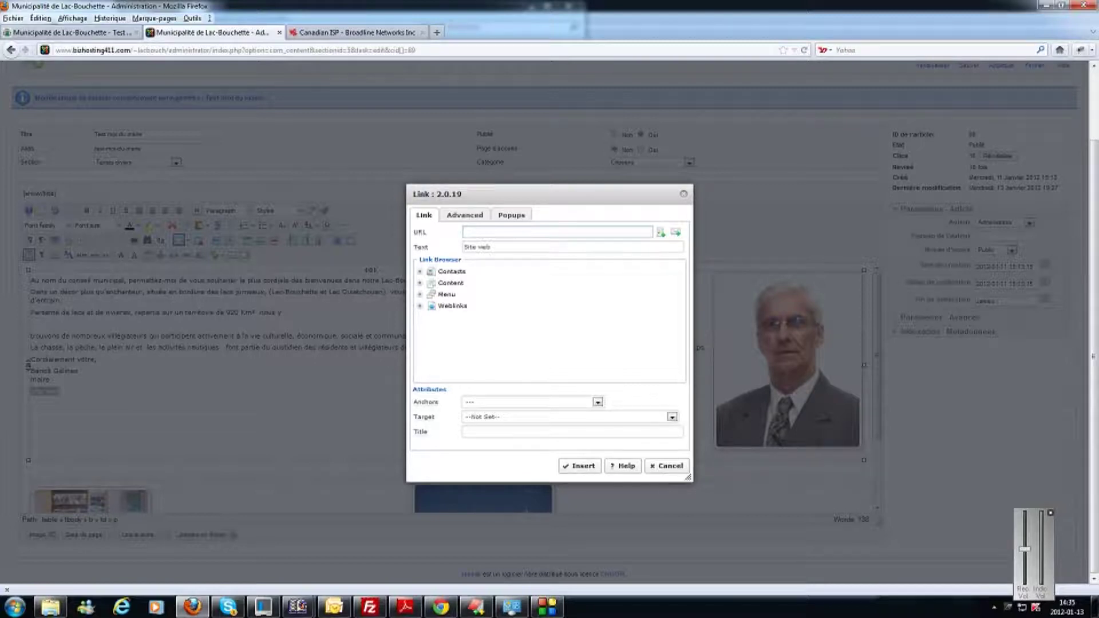
text(http:)
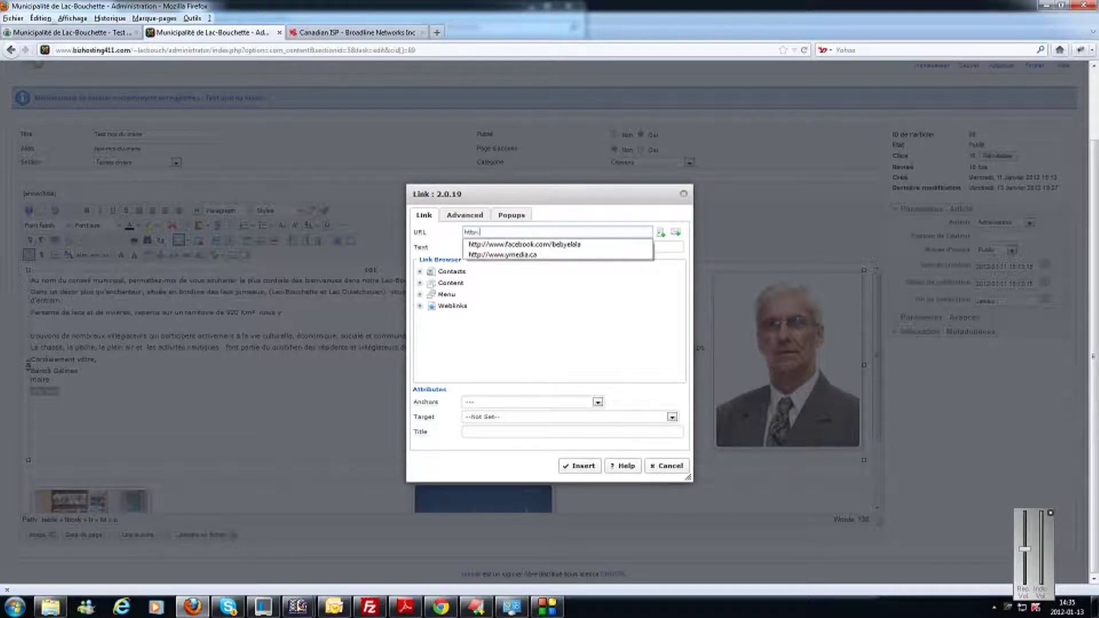
text(//www.goo)
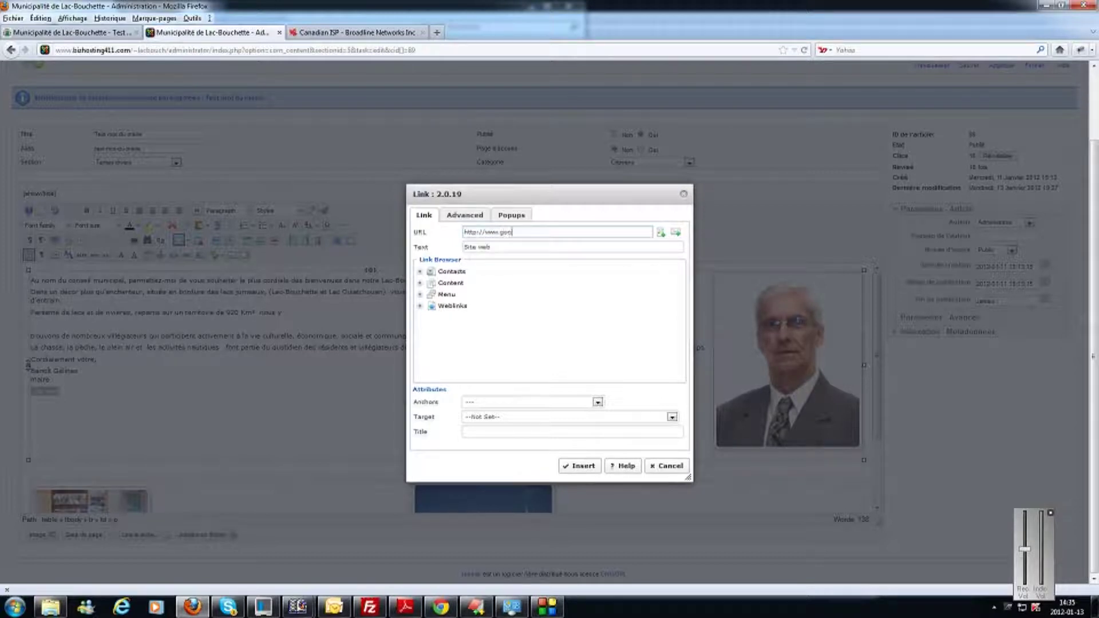
text(gle.com)
click(481, 424)
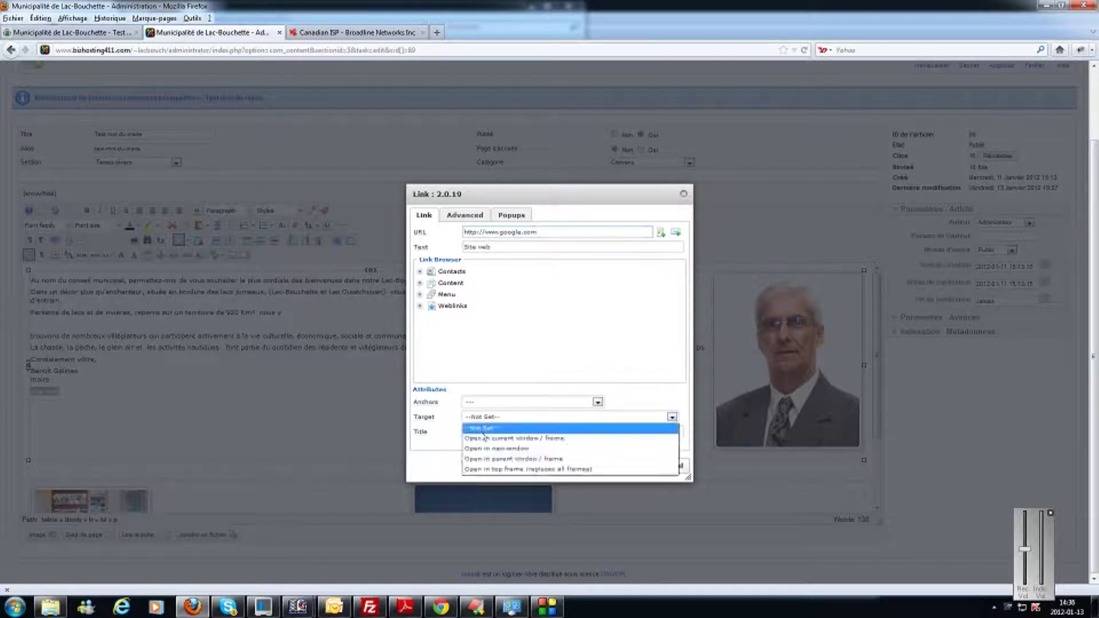
click(484, 451)
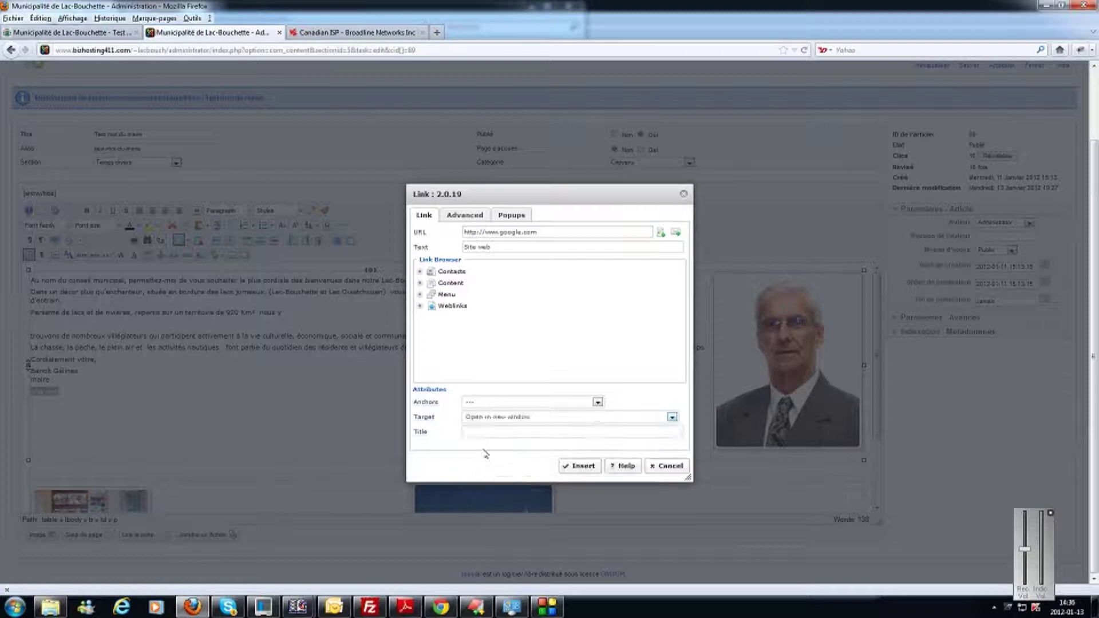
click(578, 466)
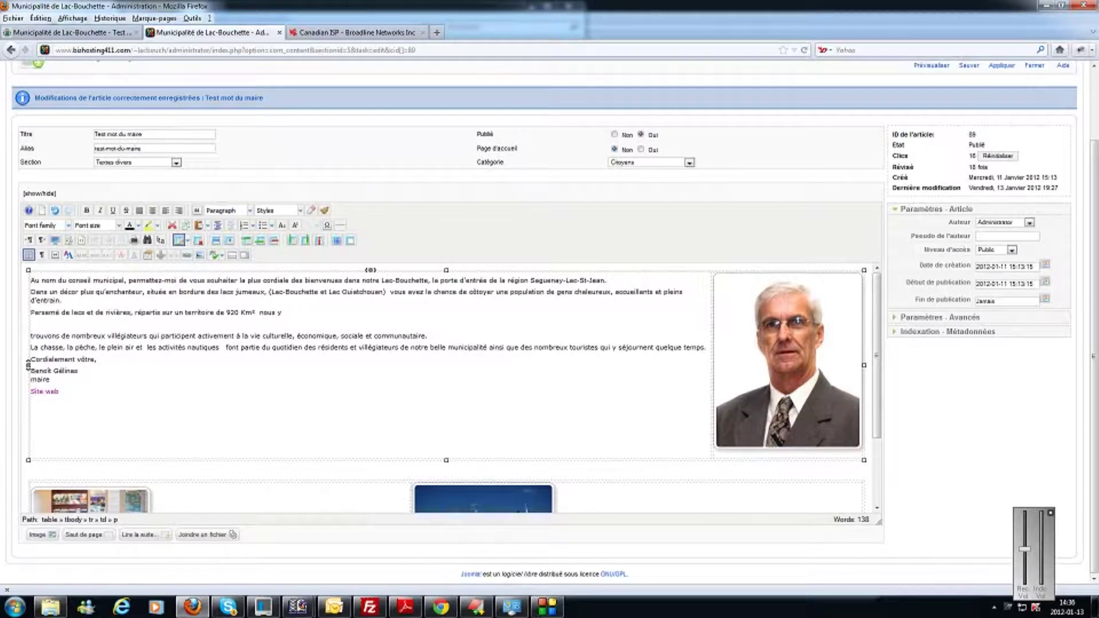
scroll(447, 389, up, 3)
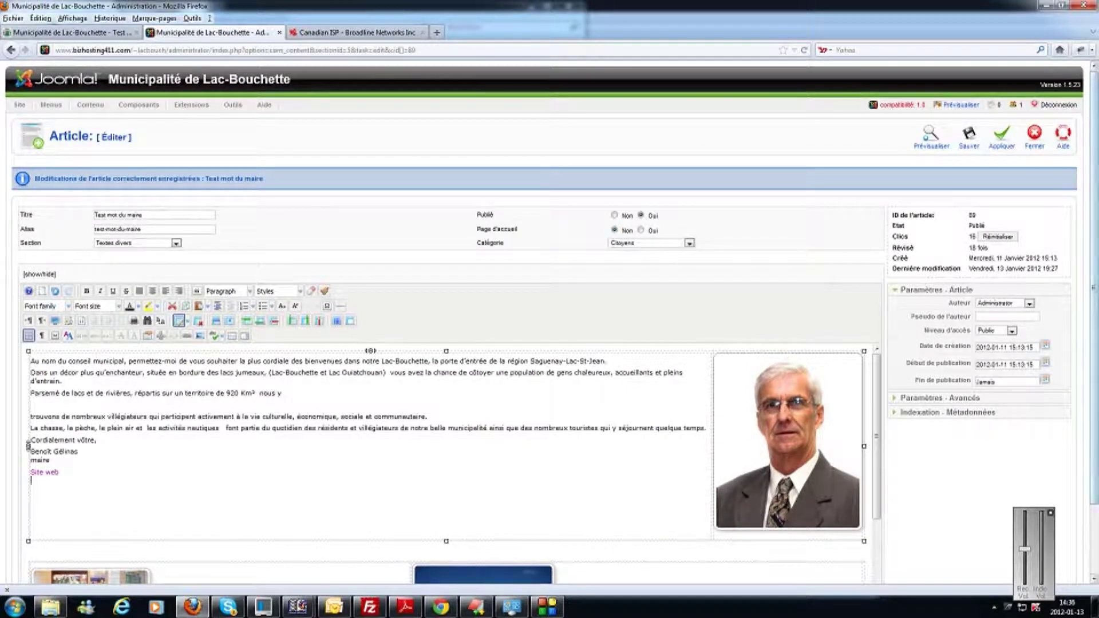
click(1011, 146)
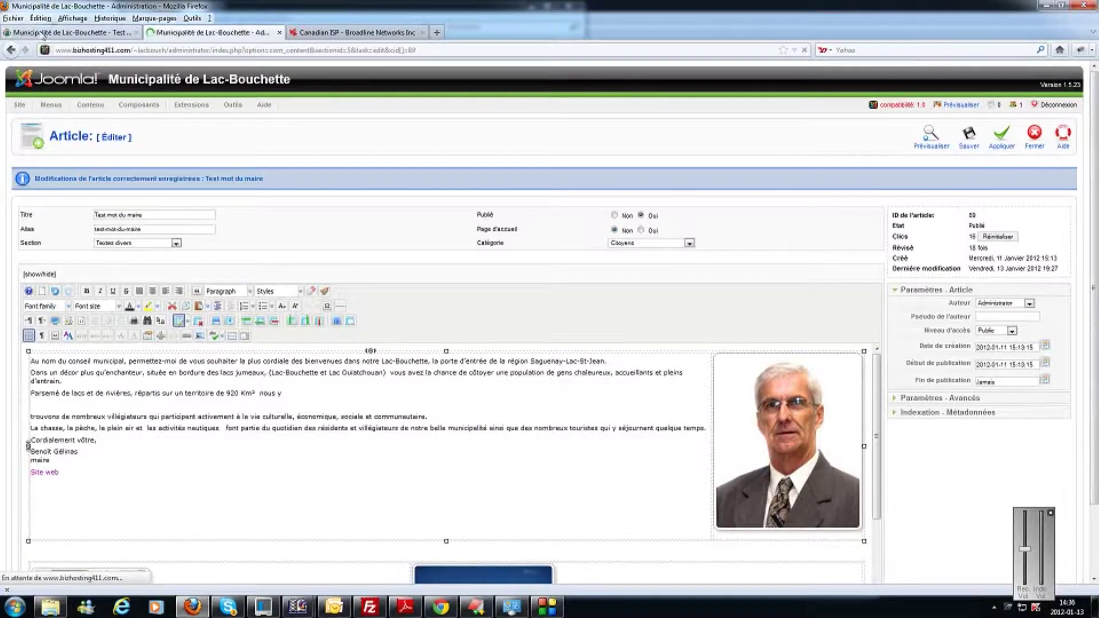
click(103, 33)
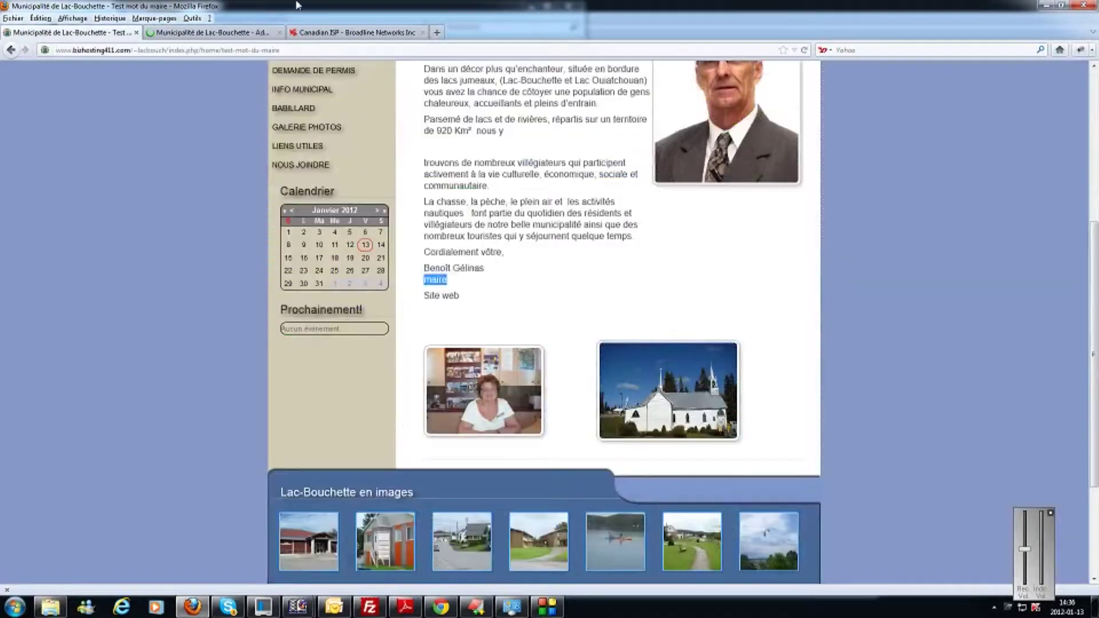
click(806, 50)
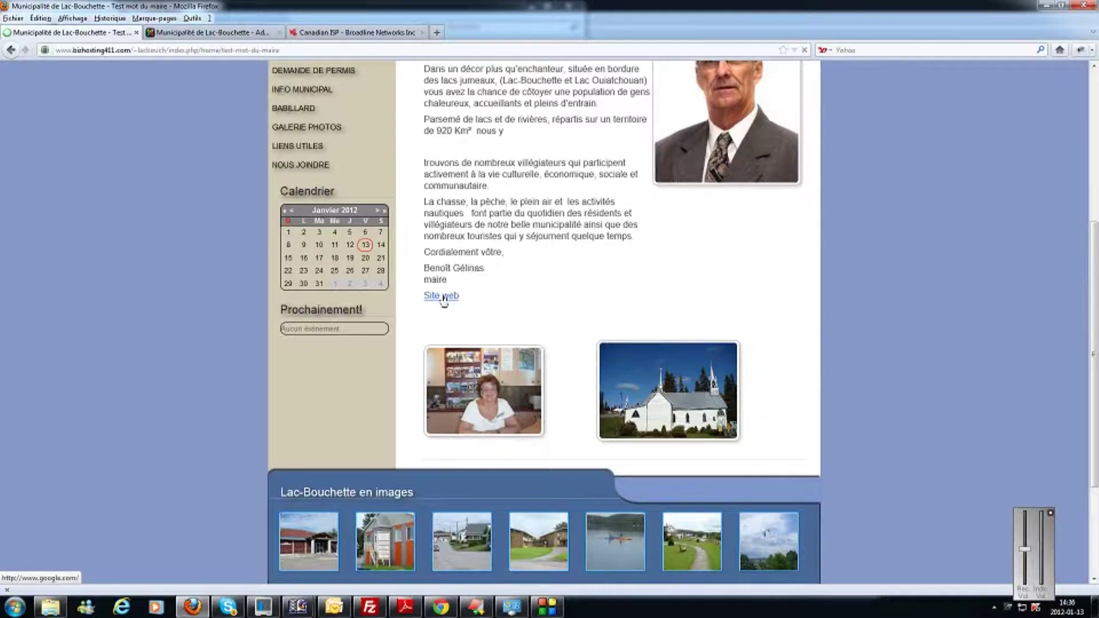
click(445, 296)
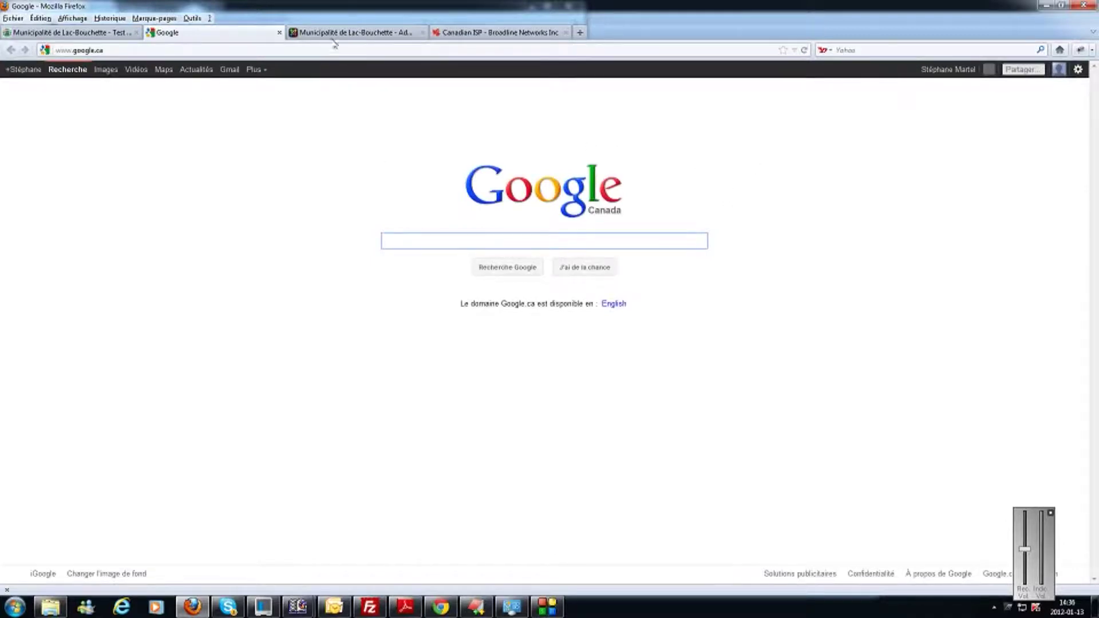
click(279, 33)
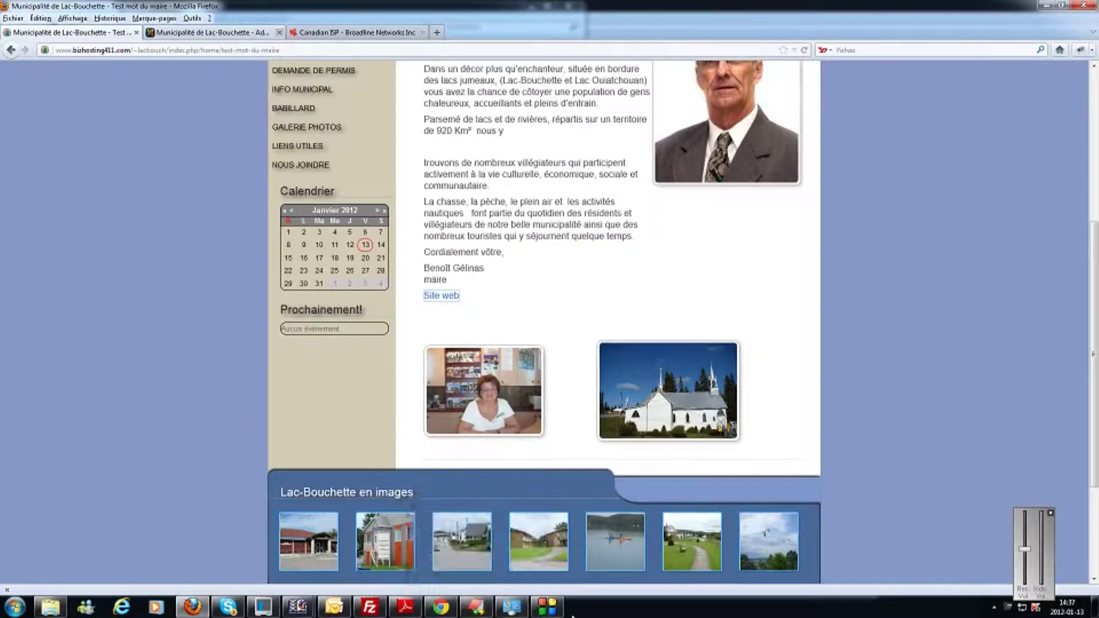
click(178, 32)
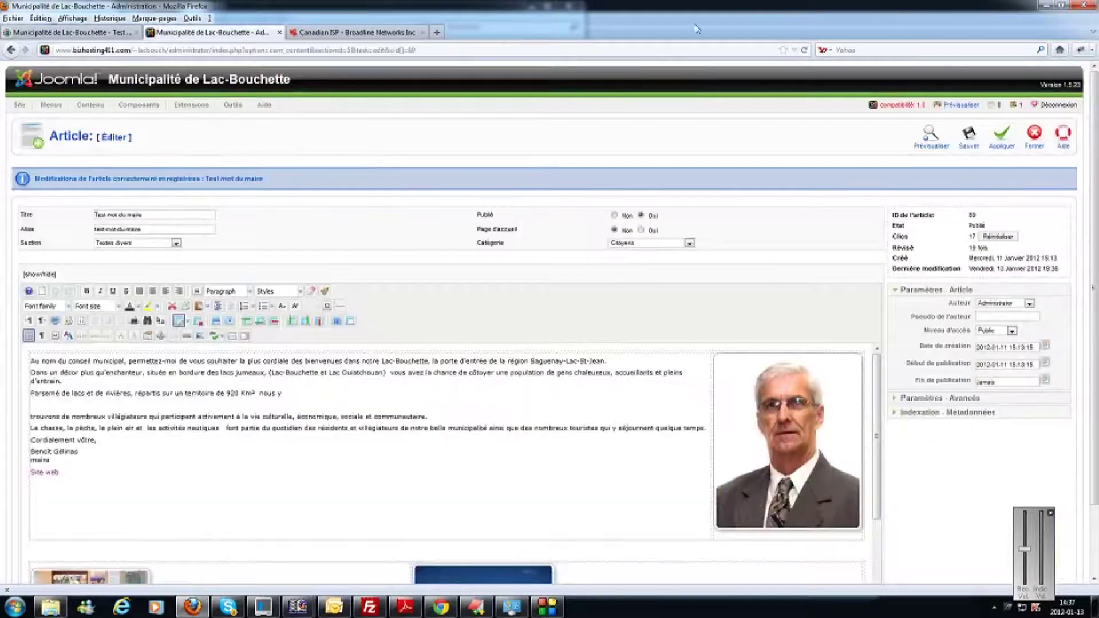
Select the word 'maire' in the signature and open the link dialog for it.
click(50, 460)
key(shift+Home)
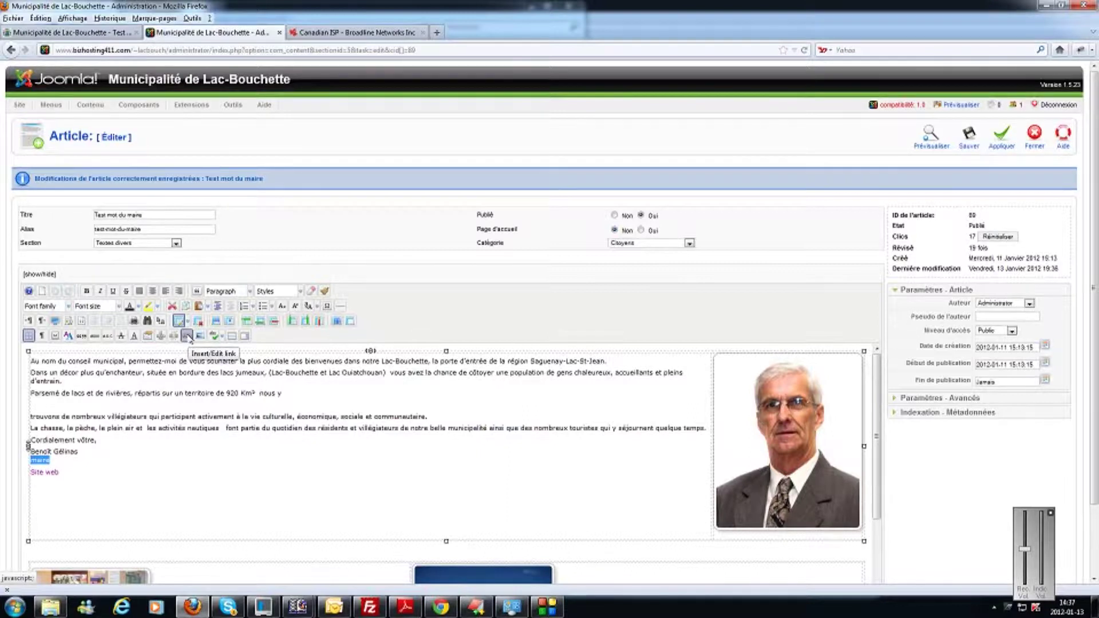
click(187, 336)
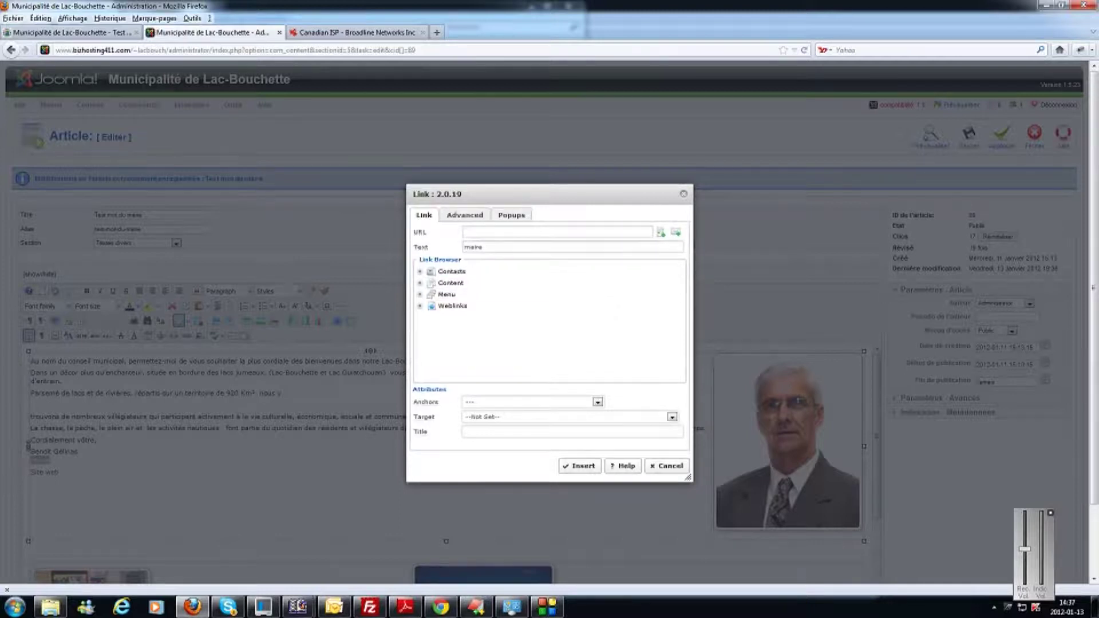
Make 'maire' a mailto link to the mayor's e-mail address and insert it.
click(676, 232)
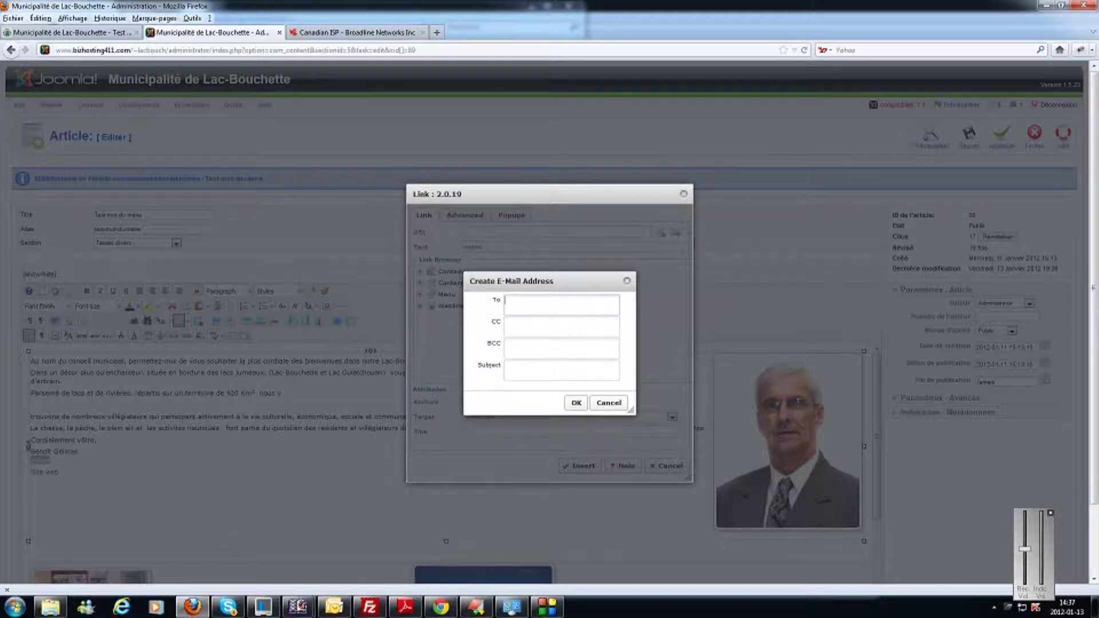
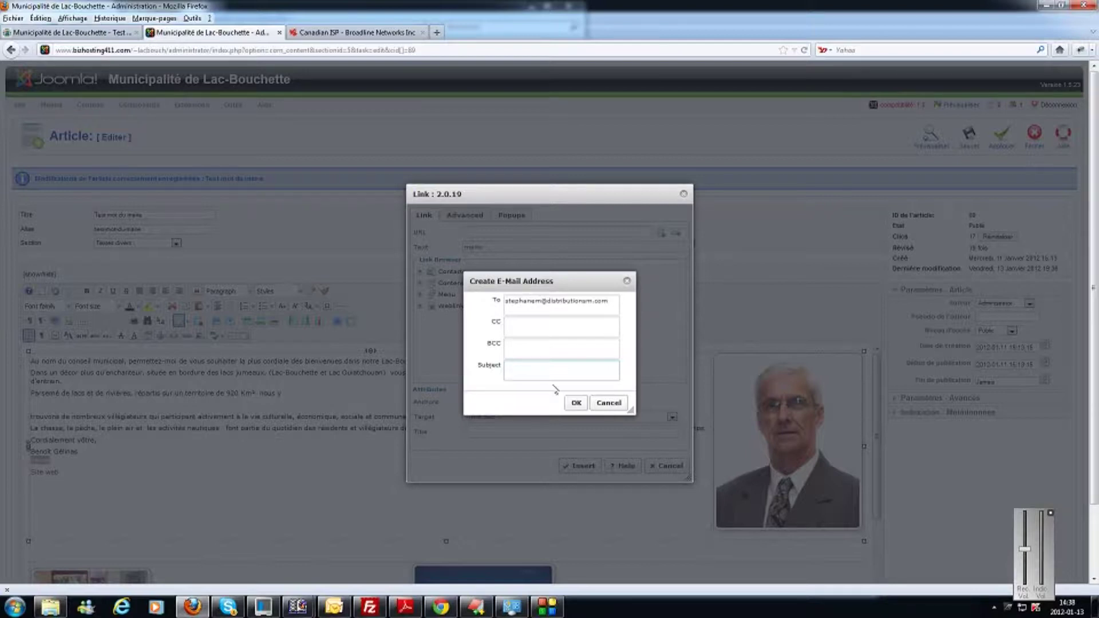
click(576, 403)
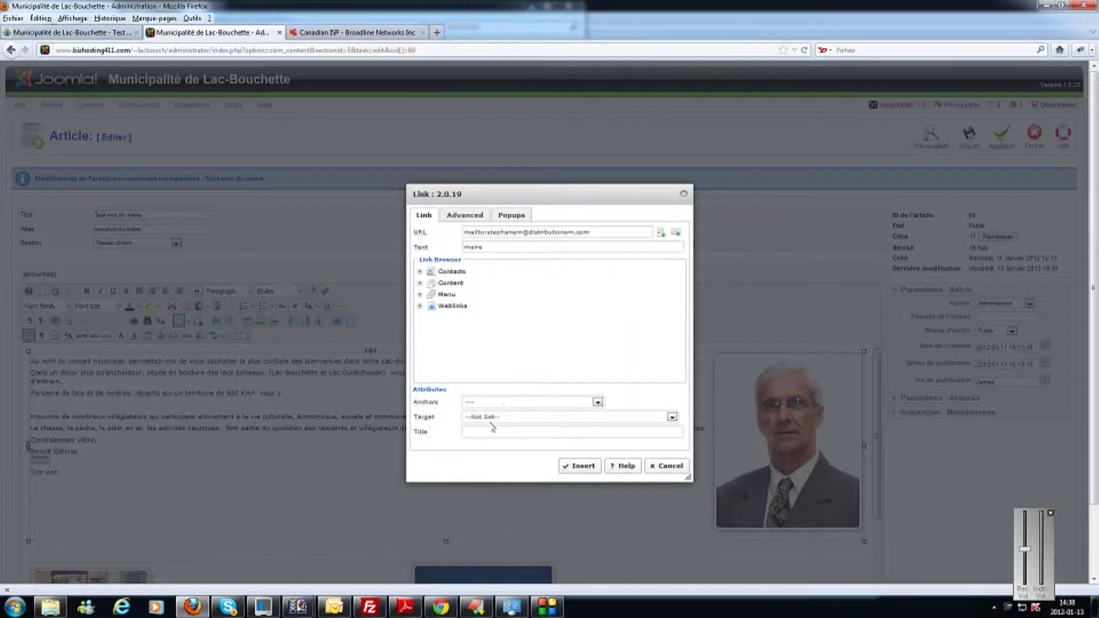
click(580, 466)
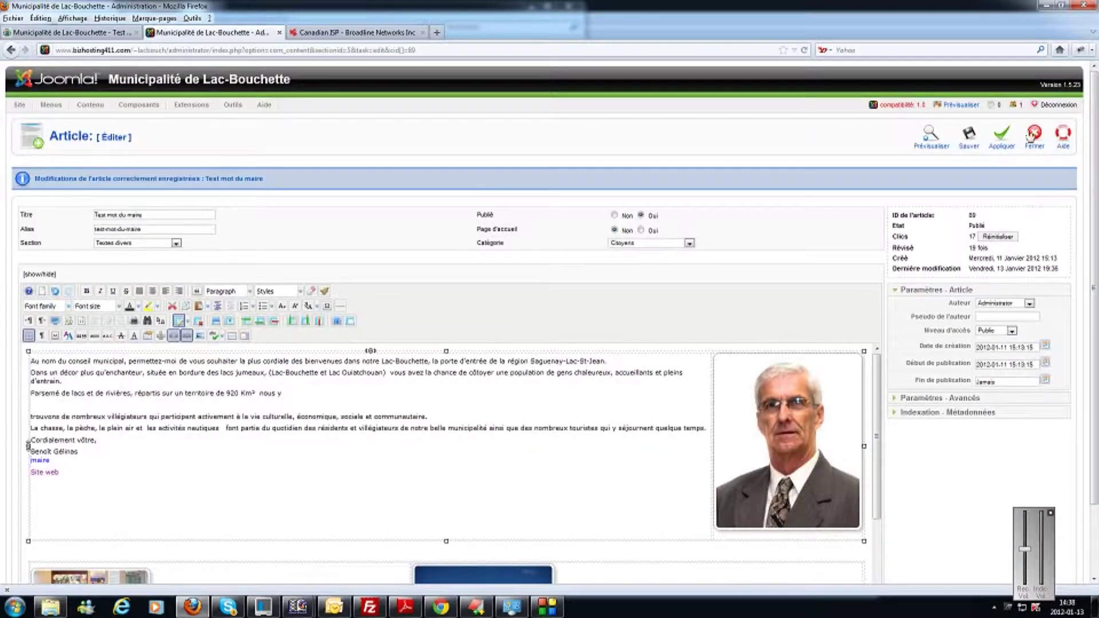
Save the article and reload the public site page to see the changes.
click(1002, 143)
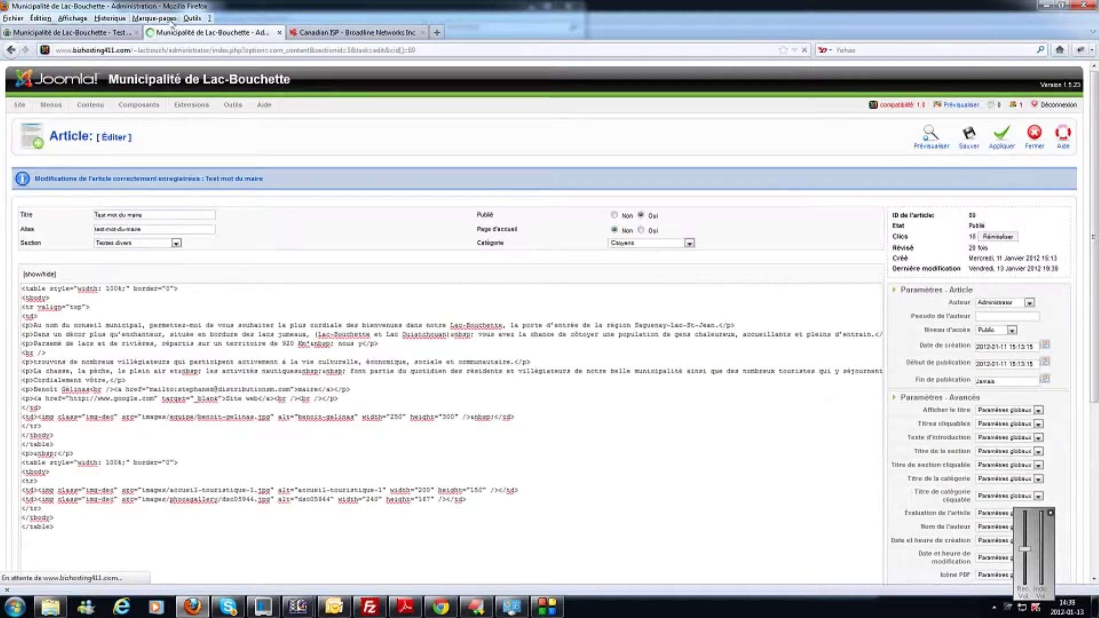
click(44, 35)
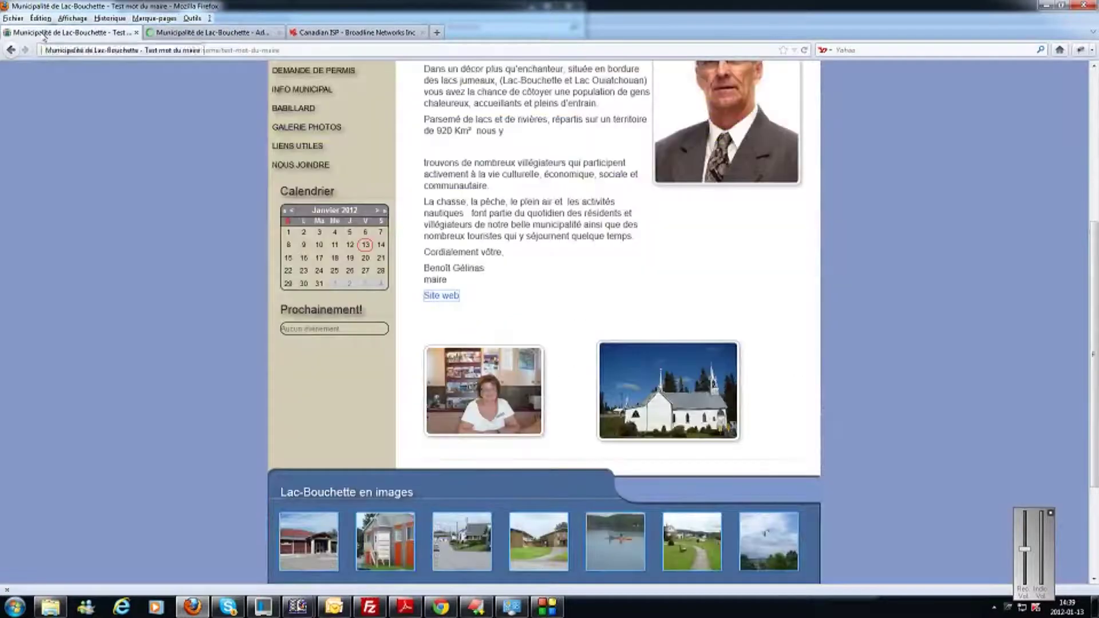
click(804, 50)
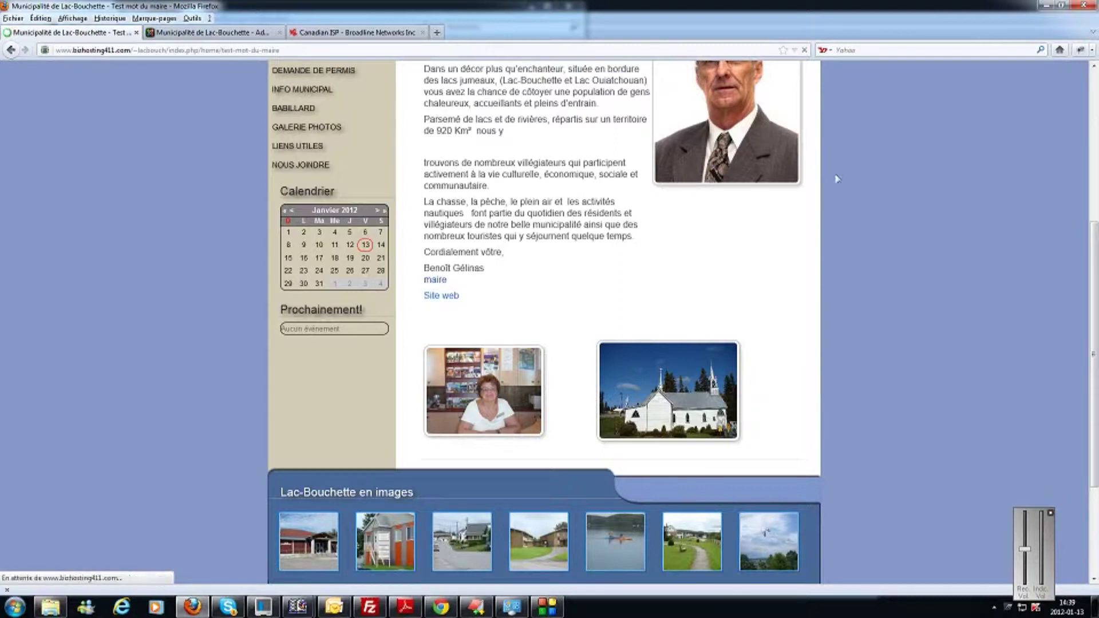
Test the 'maire' e-mail link by sending a short test message, then return to the editor.
click(439, 284)
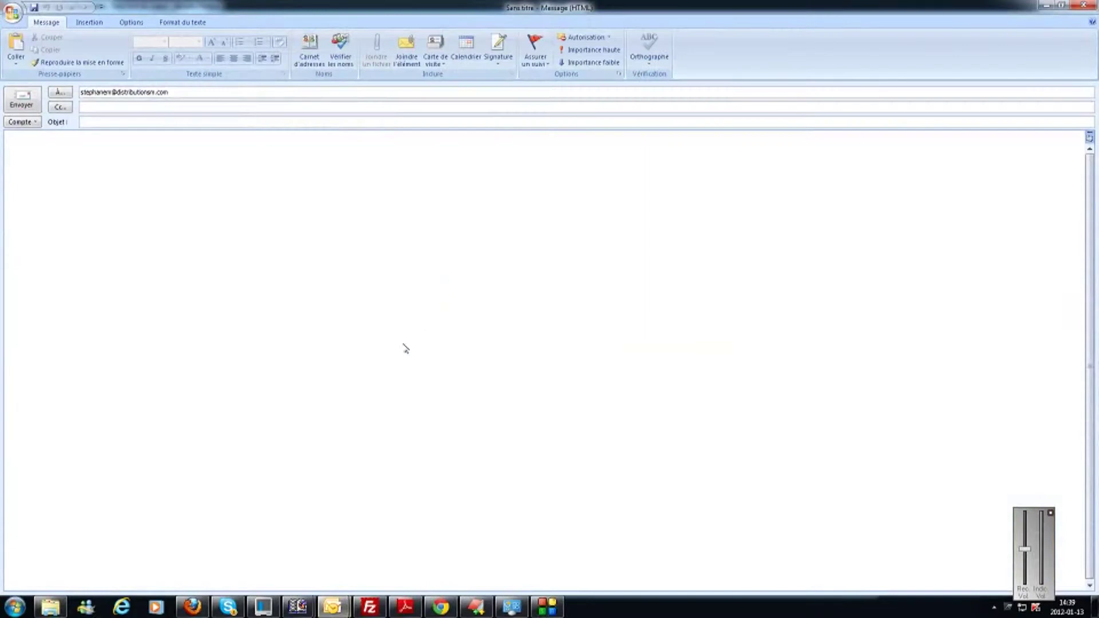
text(vbbgn)
key(Tab)
text(vbnnm)
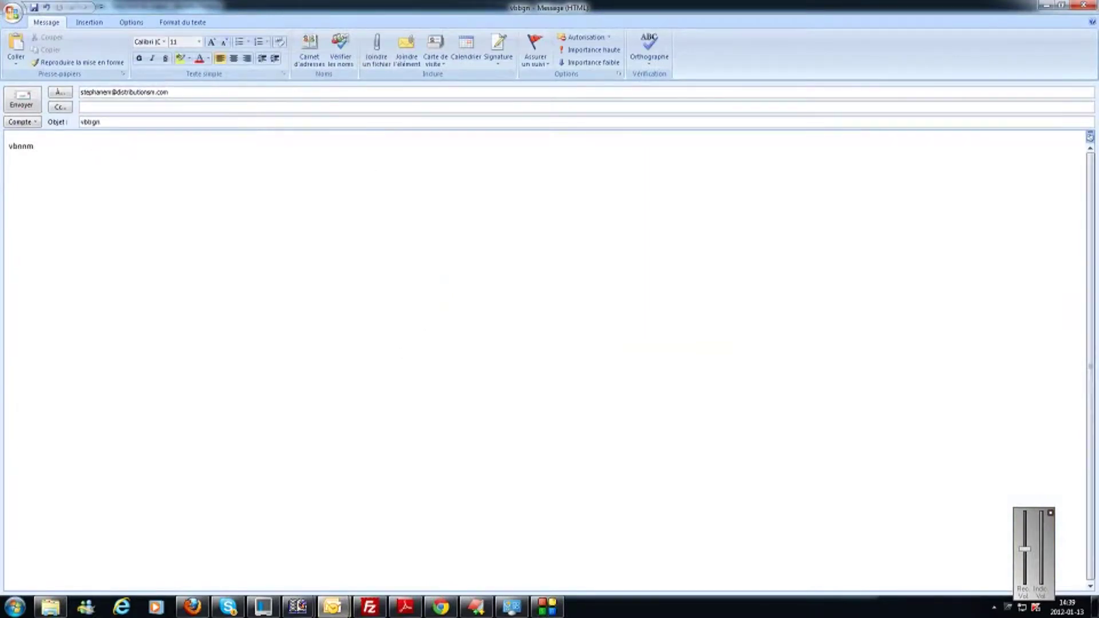
click(22, 99)
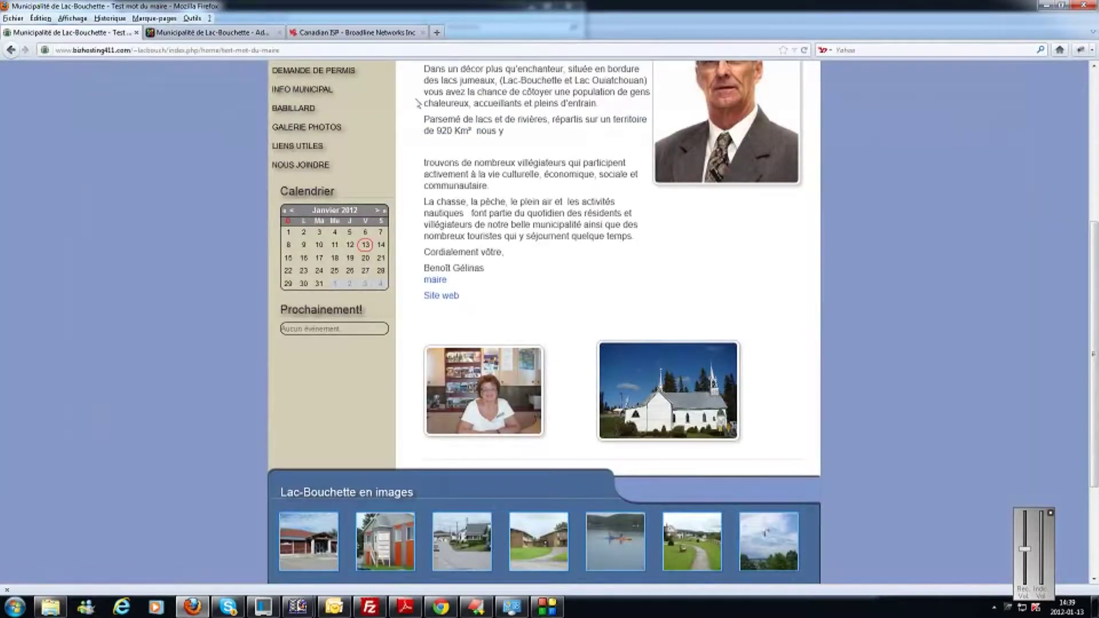
click(200, 35)
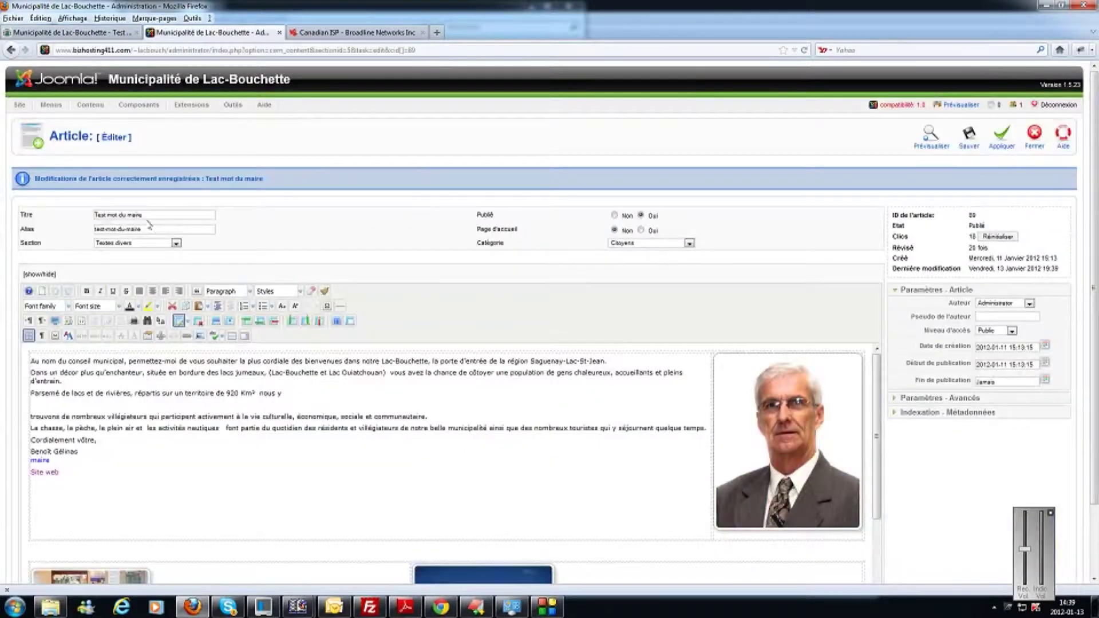
Remove the links from the 'maire' and 'Site web' lines and save the article.
click(50, 460)
drag(59, 472, 28, 446)
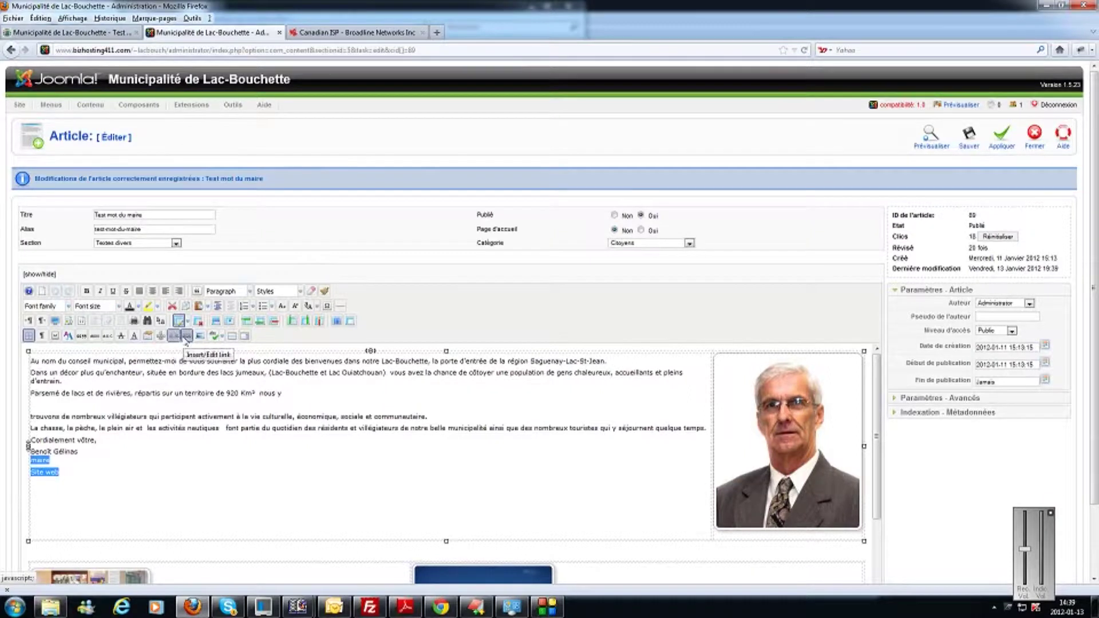
click(177, 337)
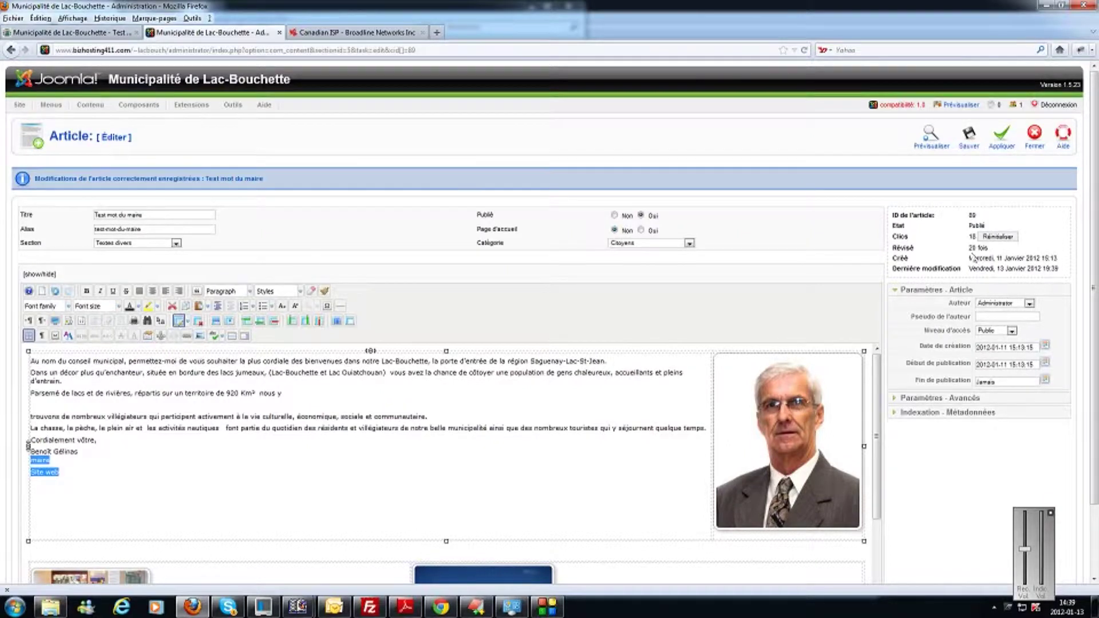
click(1002, 141)
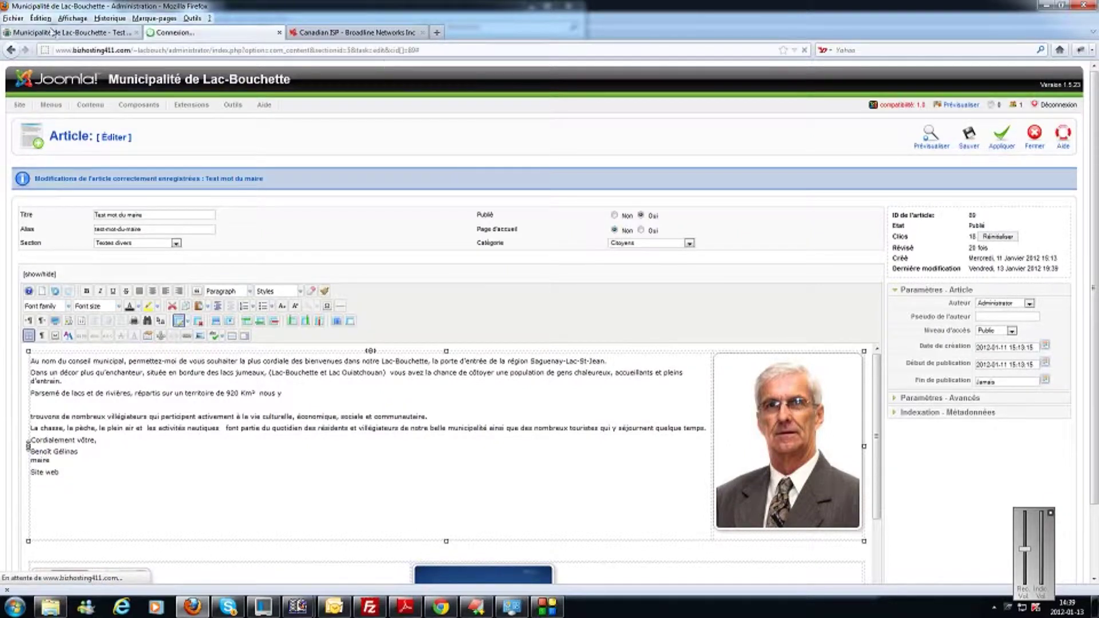
Reload the public page to confirm 'maire' and 'Site web' are plain text, then return to the editor.
click(64, 32)
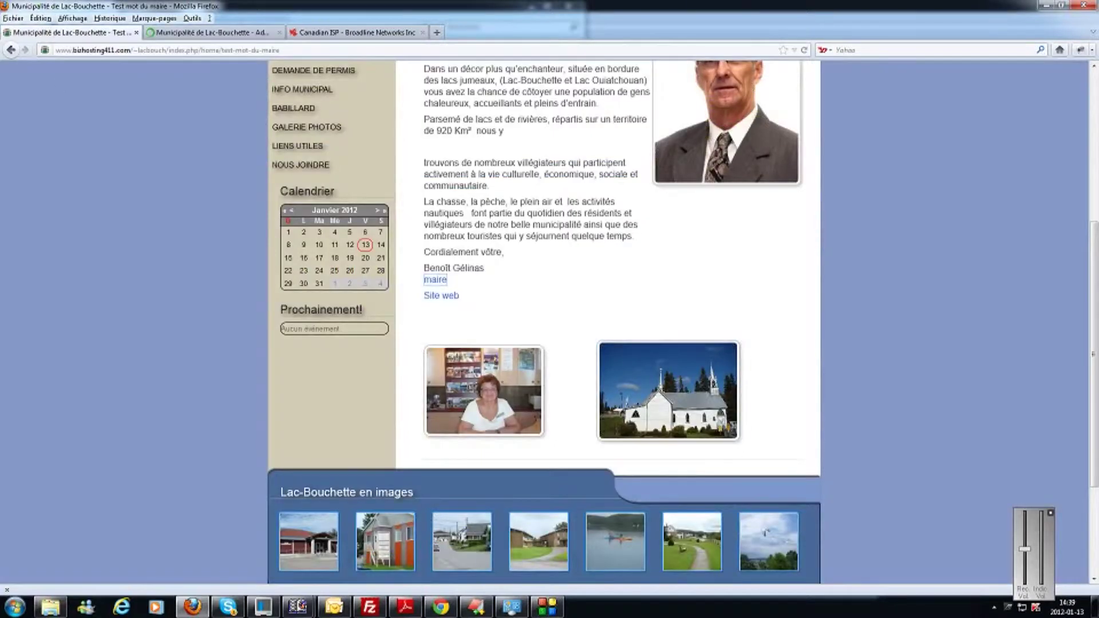
click(804, 51)
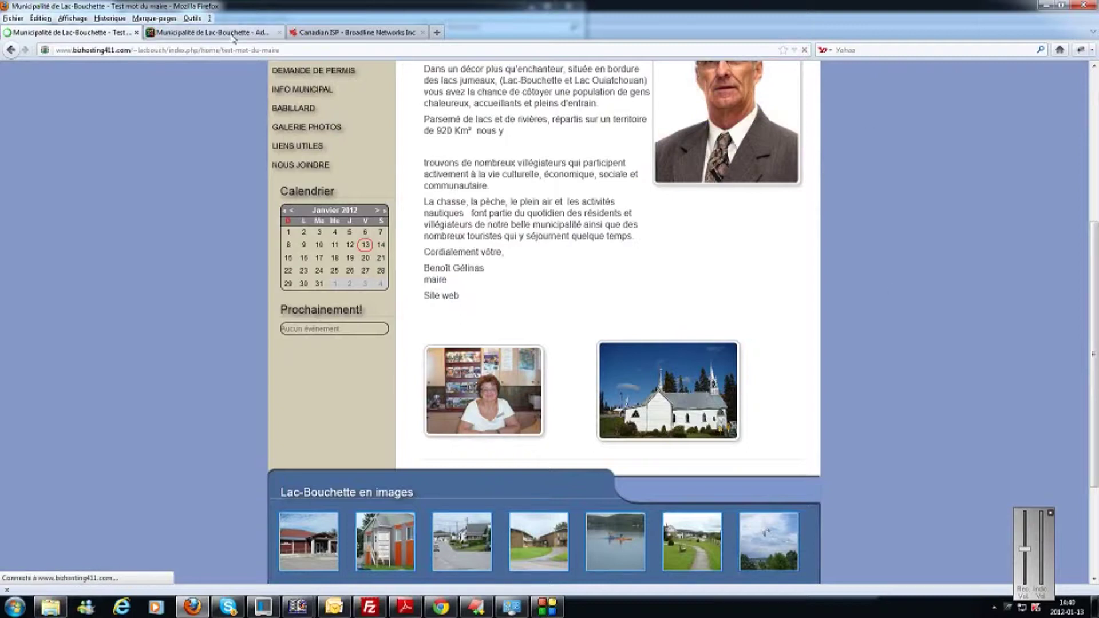
click(233, 33)
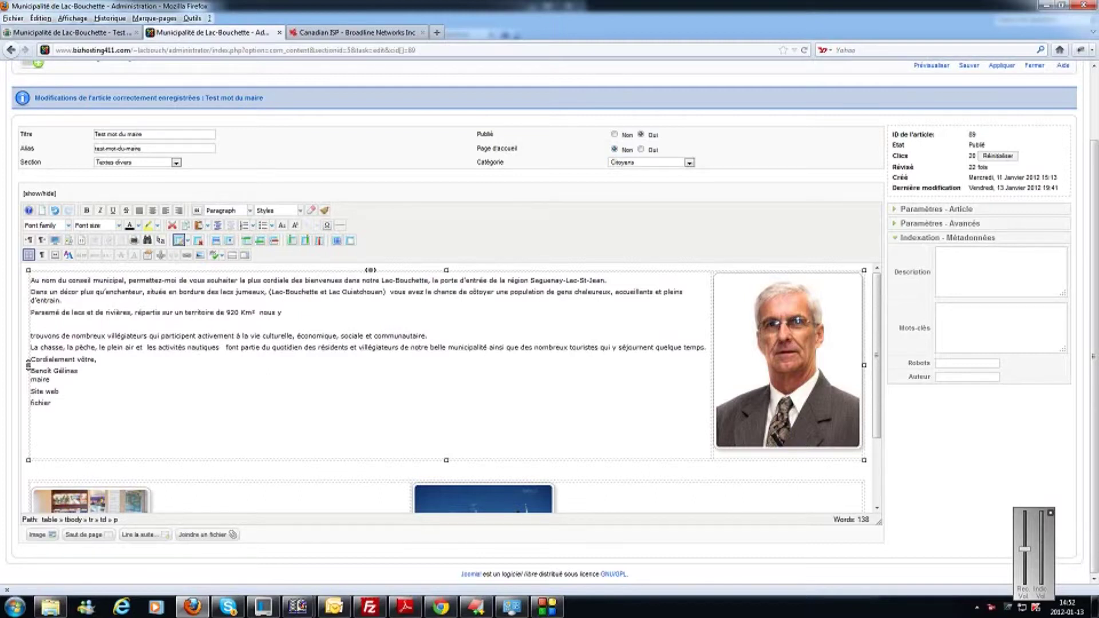
Link 'fichier' to the Construction-batiment-accessoire PDF in images/documents, opening in a new window.
key(shift+Left)
key(shift+Left)
key(shift+Left)
key(shift+Left)
key(shift+Left)
key(shift+Left)
key(shift+Left)
click(186, 256)
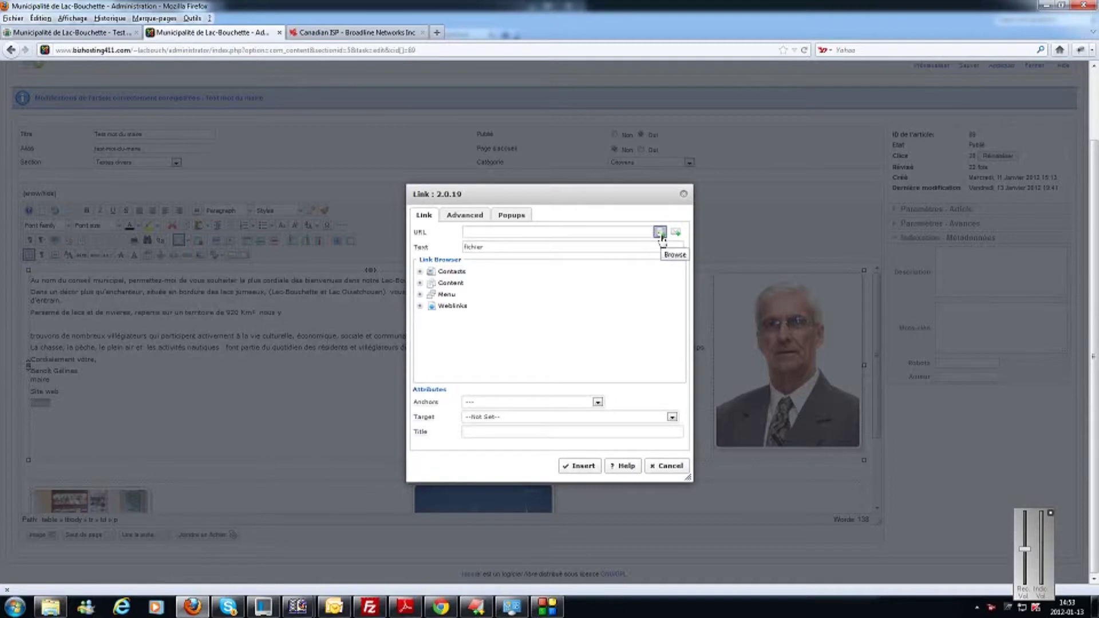
click(660, 232)
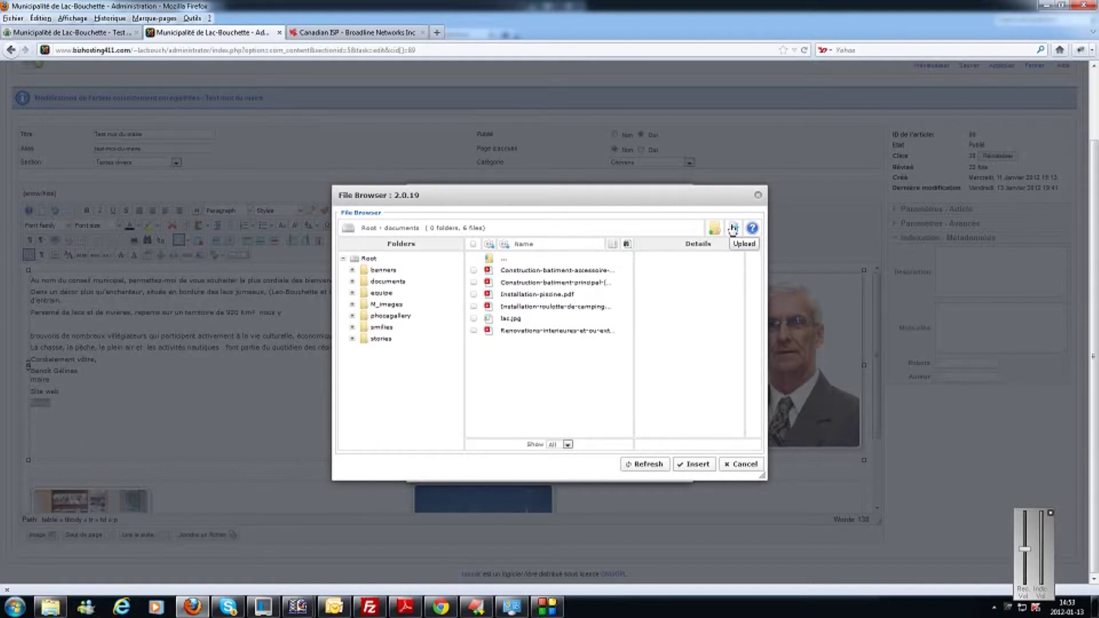
click(553, 277)
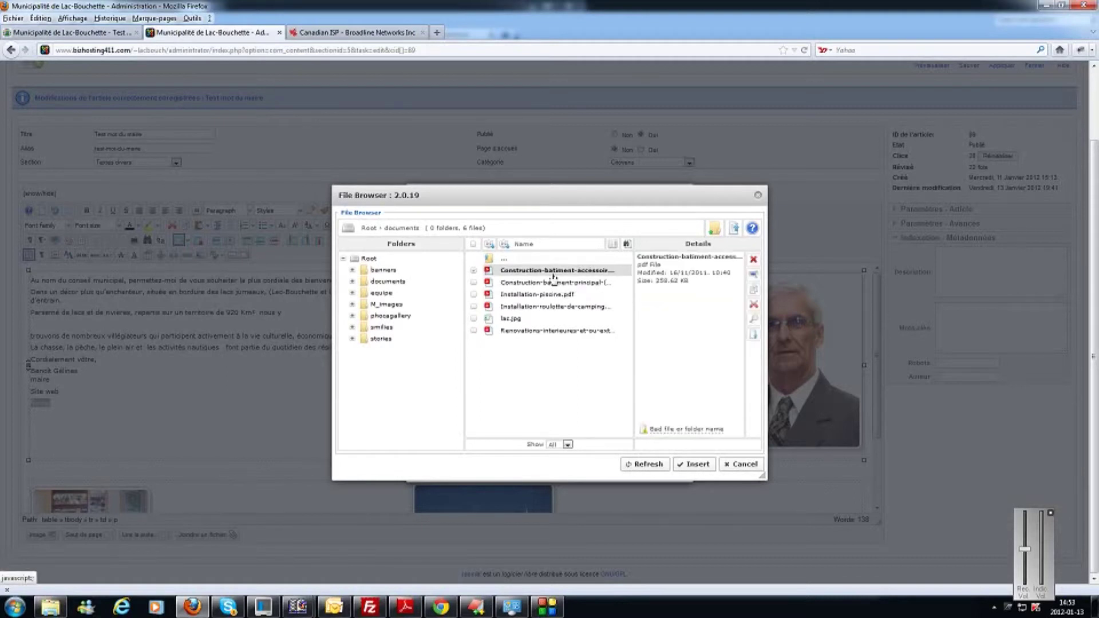
click(696, 464)
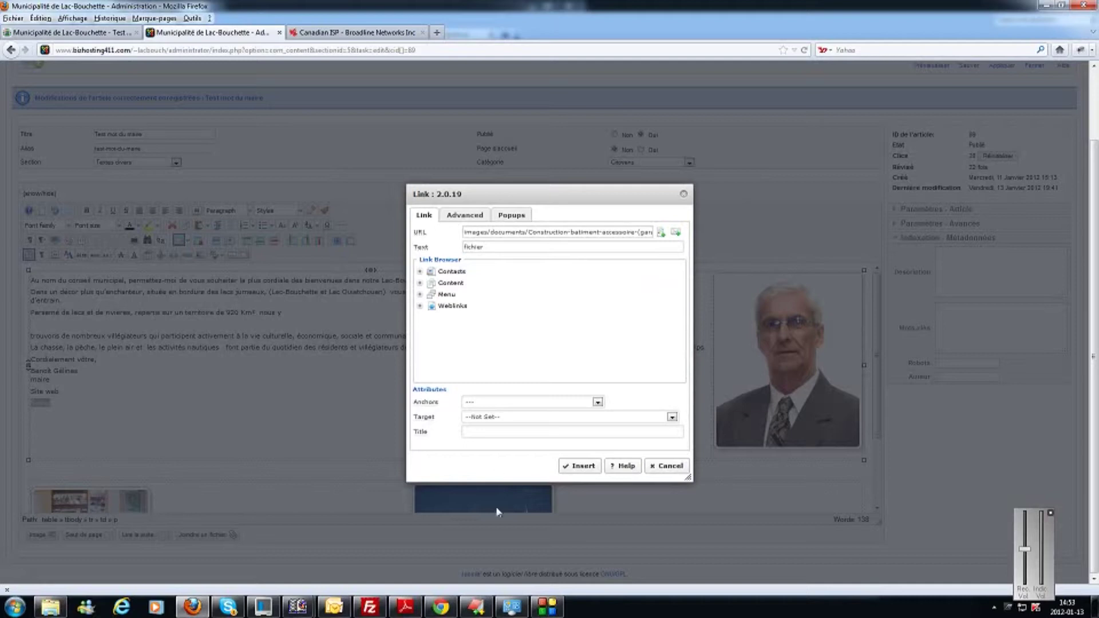
click(673, 418)
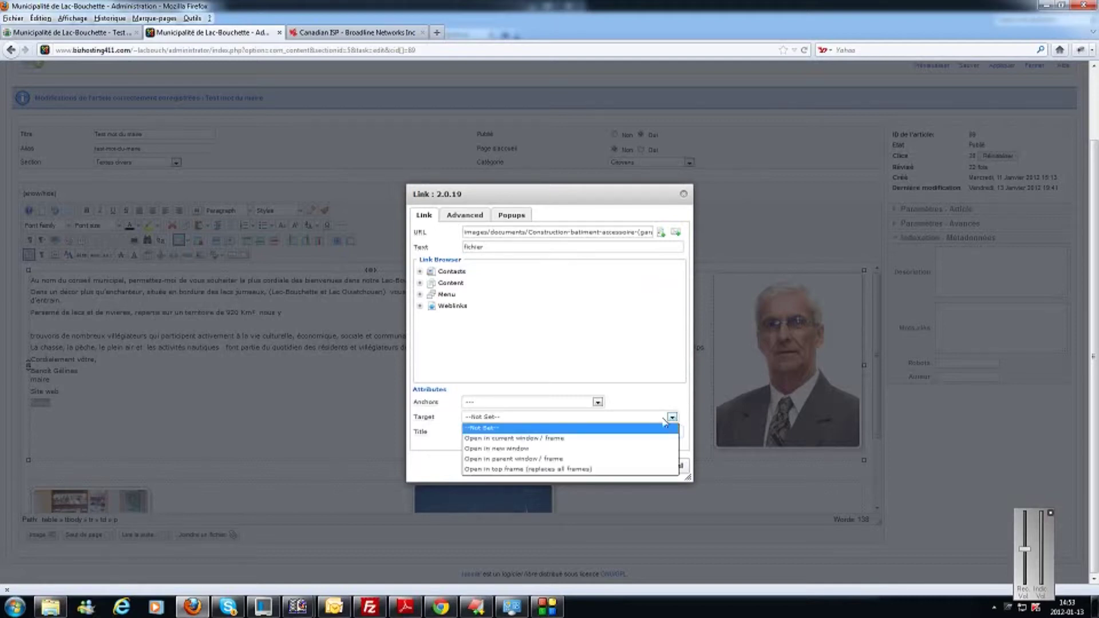
click(496, 449)
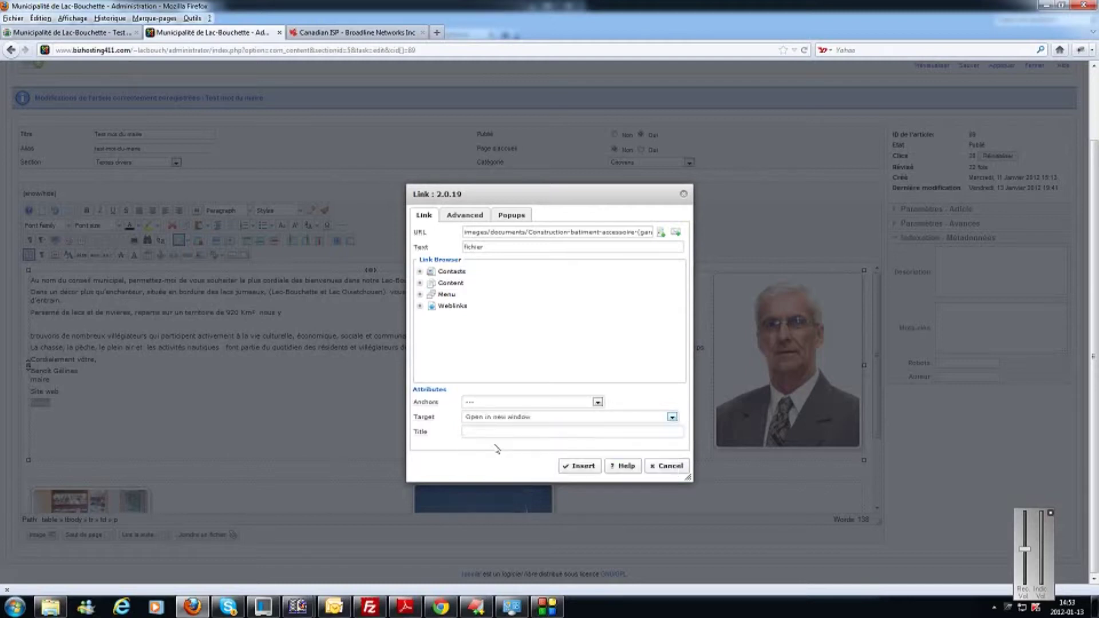
click(583, 467)
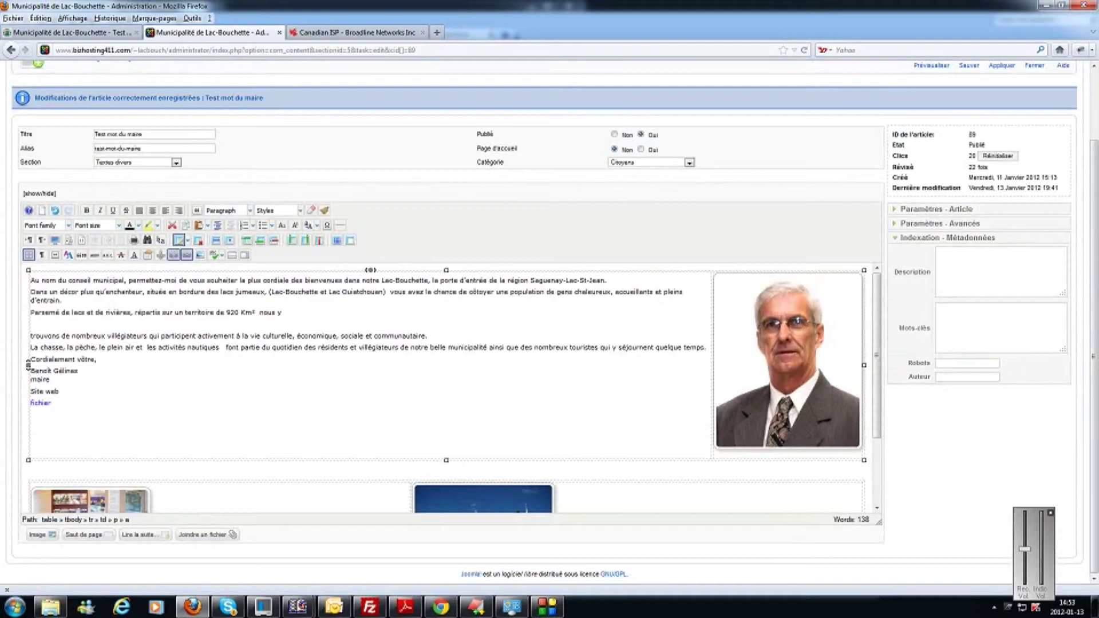
Save the article and reload the public Lac-Bouchette page.
scroll(1094, 286, up, 2)
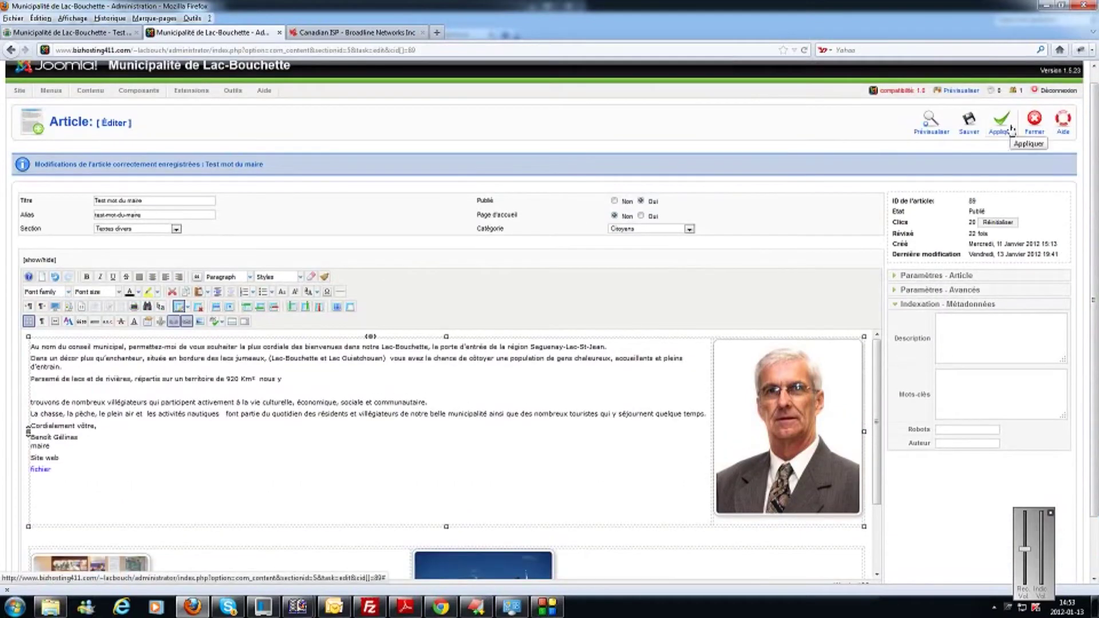
click(1011, 131)
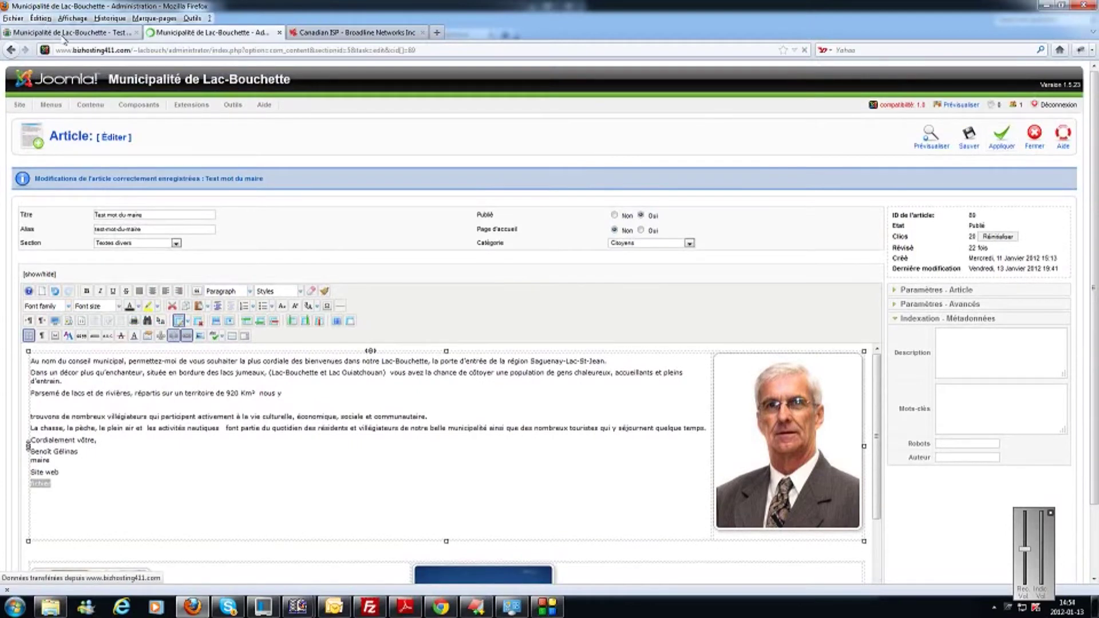
click(64, 34)
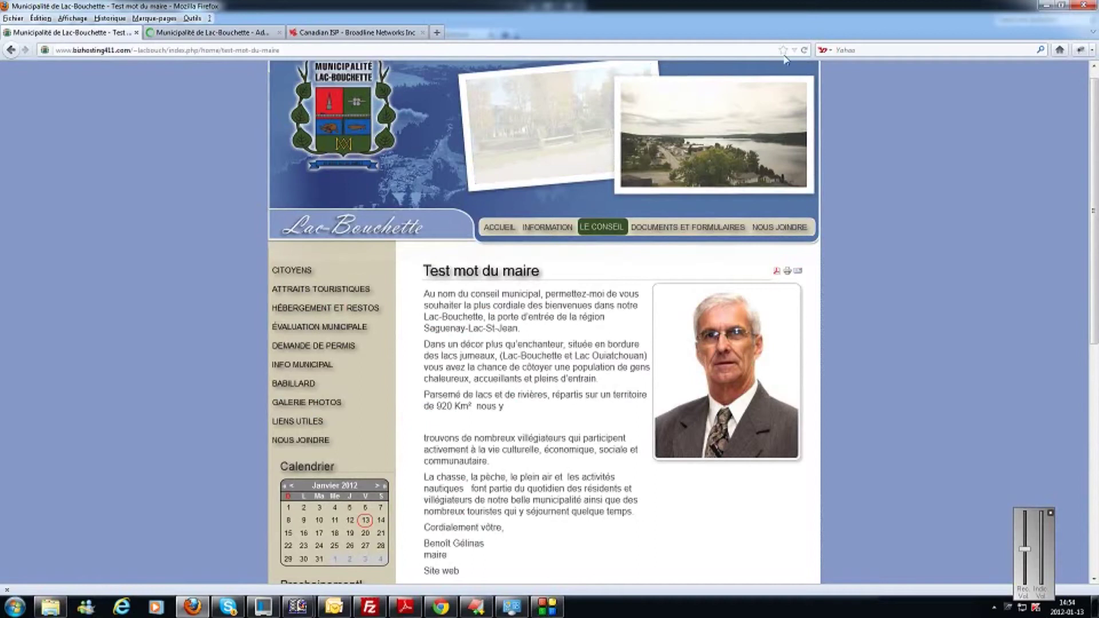
click(804, 50)
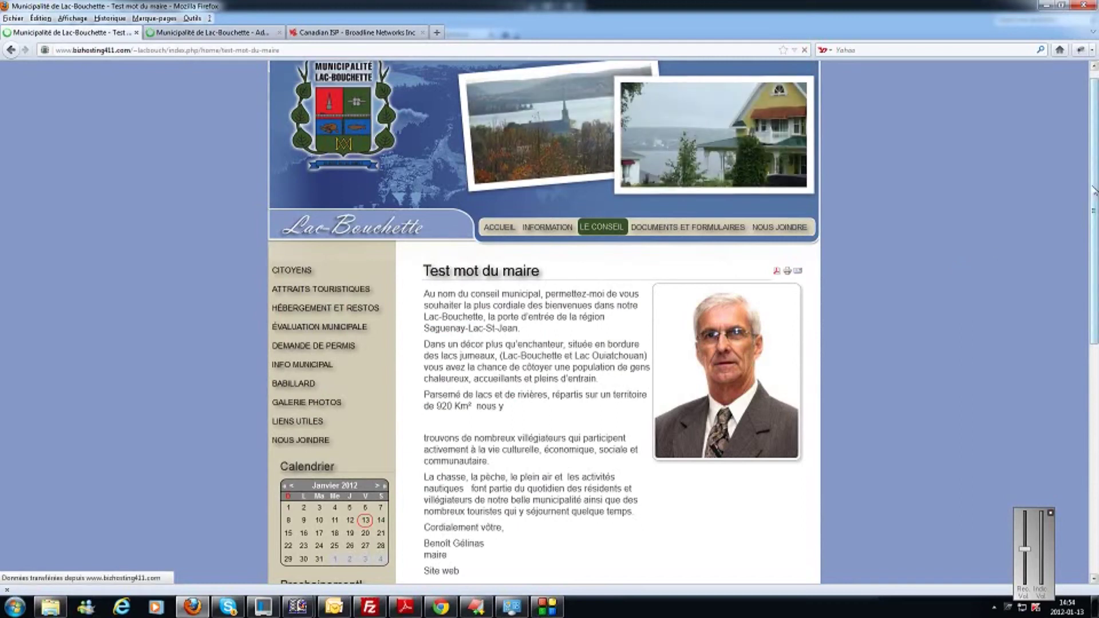
Check that 'fichier' opens the accessory-building permit PDF in a new tab, then close that tab.
scroll(1093, 190, down, 5)
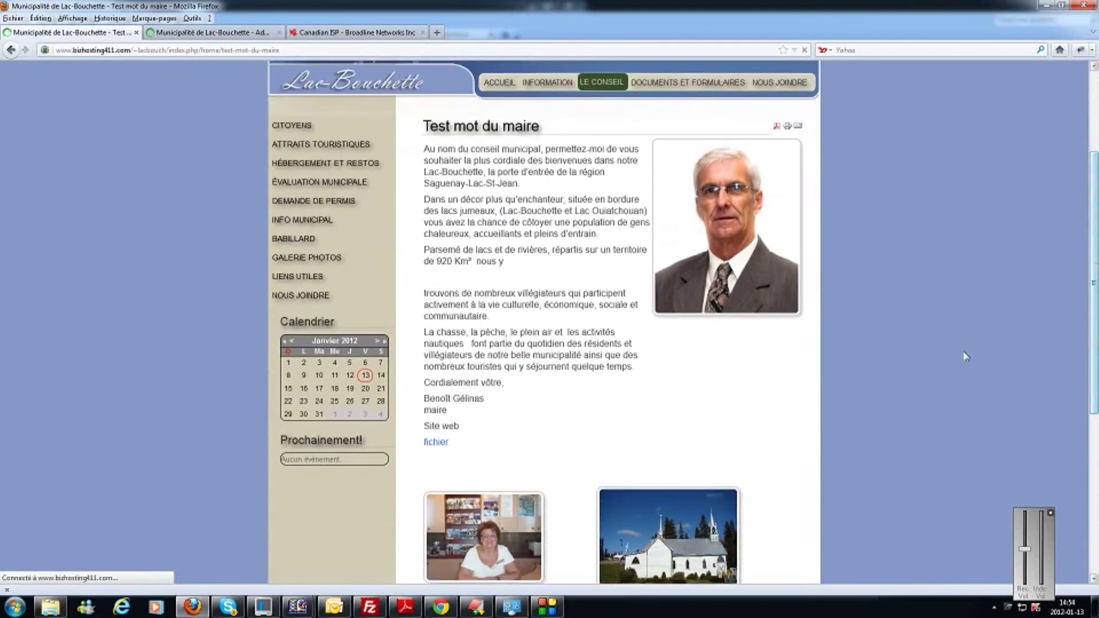
click(444, 444)
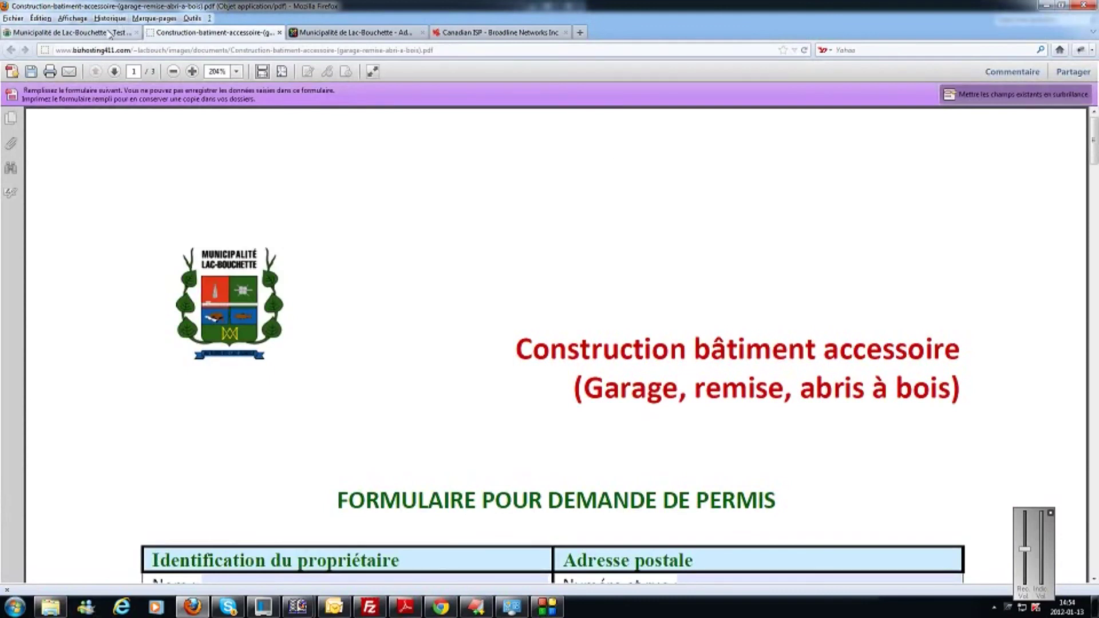
click(279, 33)
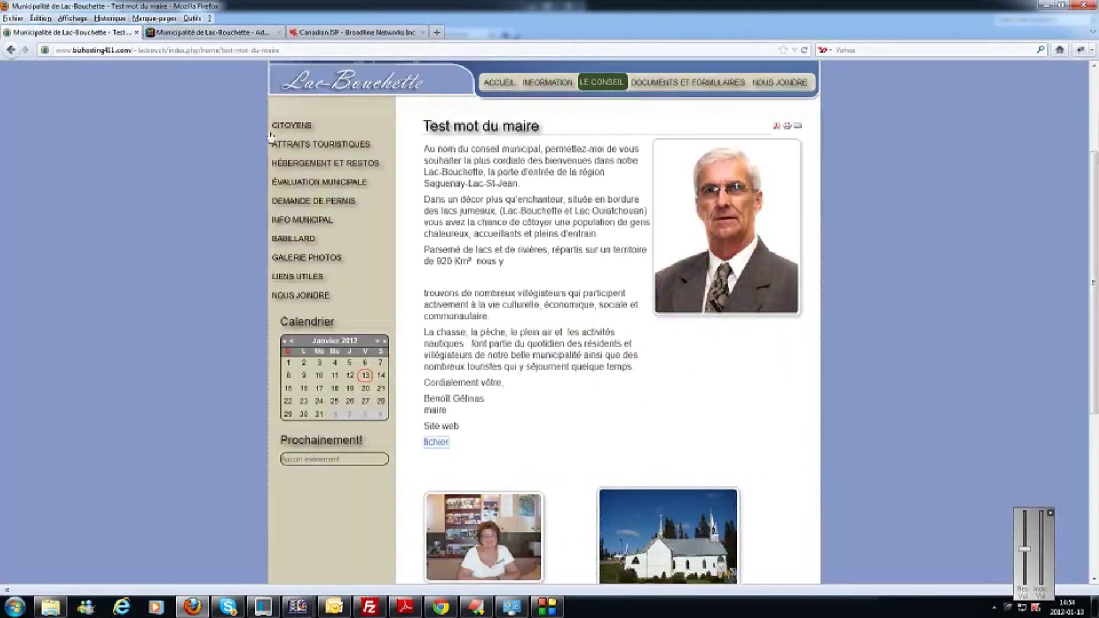
click(547, 607)
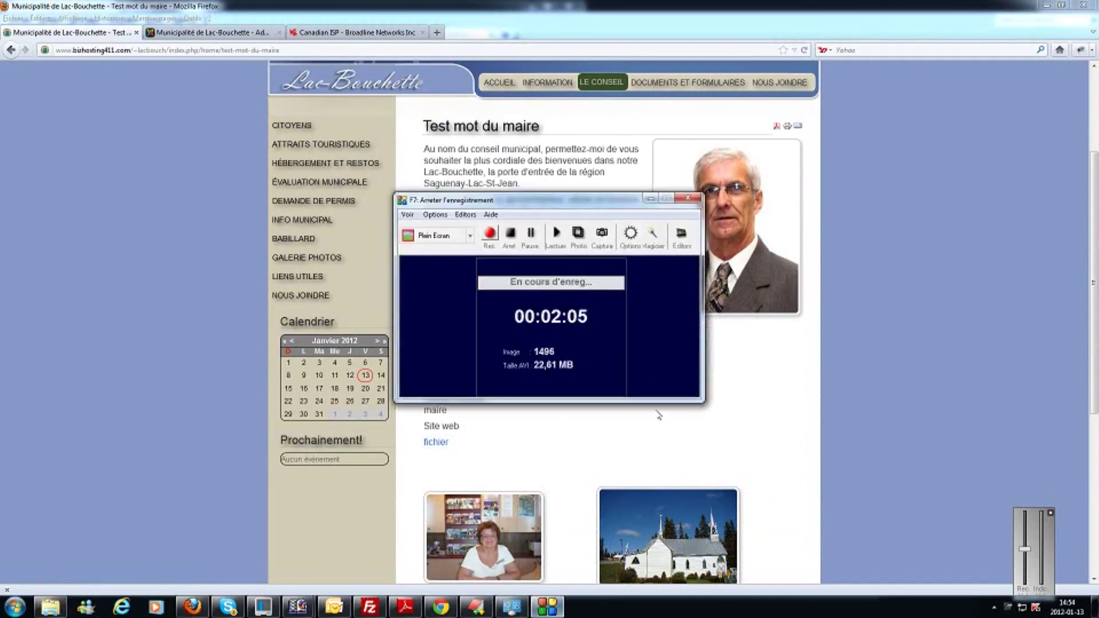